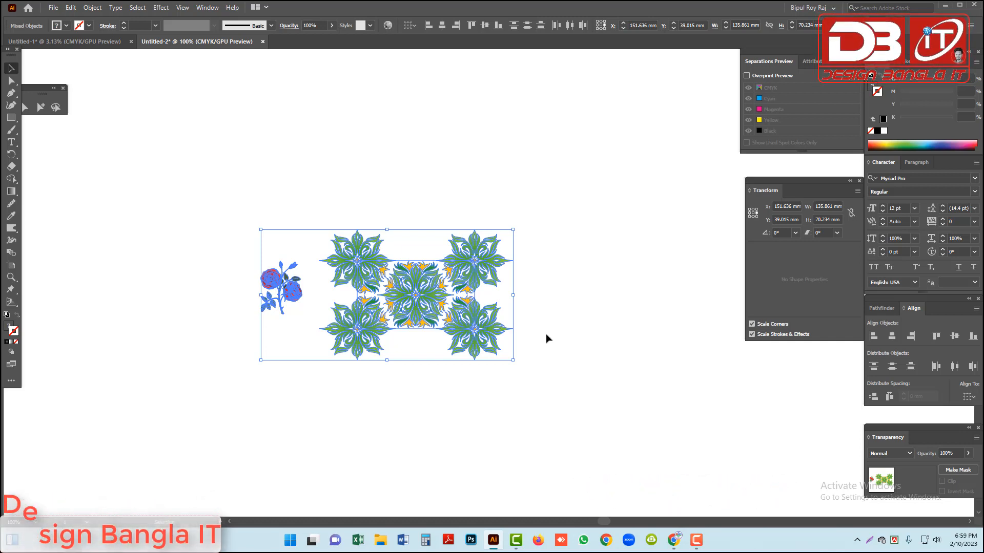
- Examine the rose artwork and the green ornament made of a central motif and four corner motifs
click(546, 338)
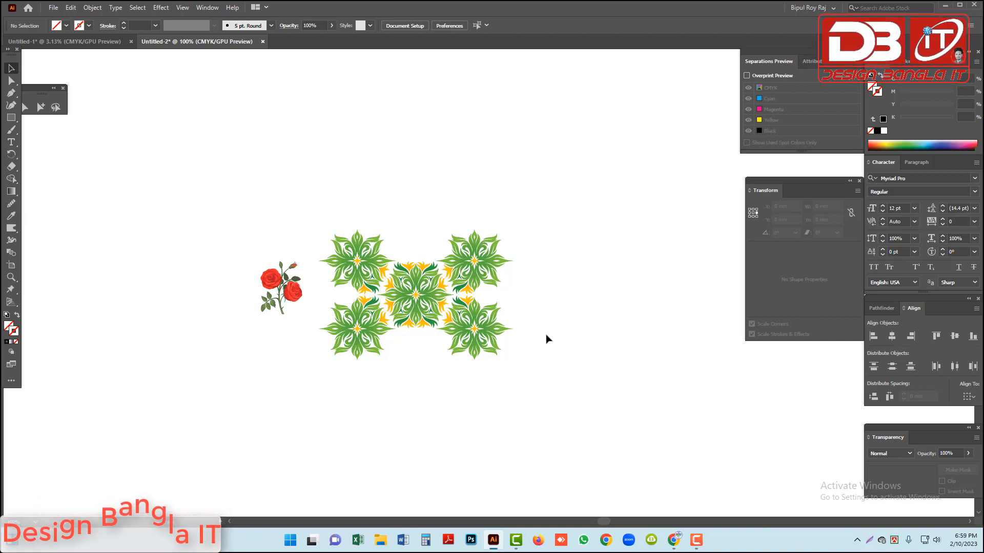
drag(551, 397, 482, 211)
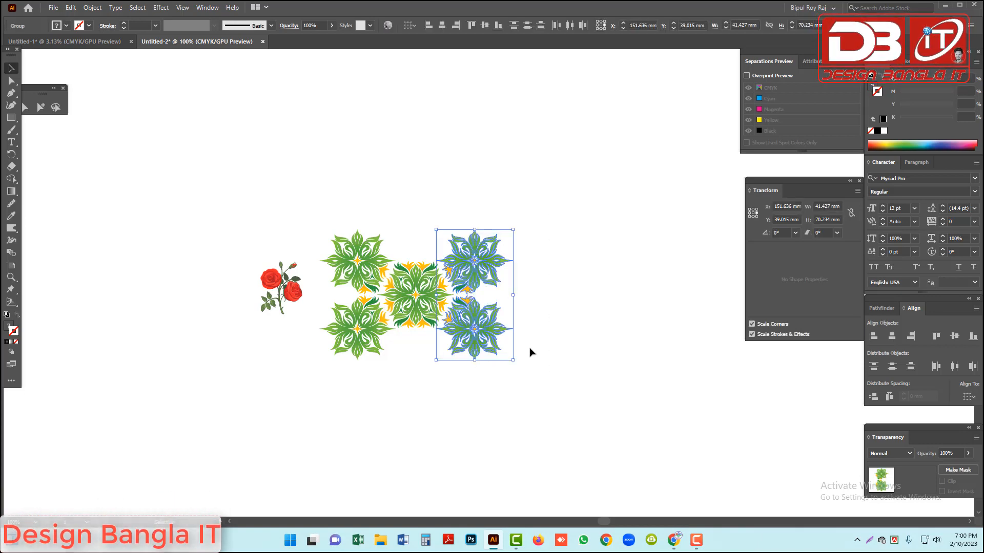
scroll(531, 353, up, 1)
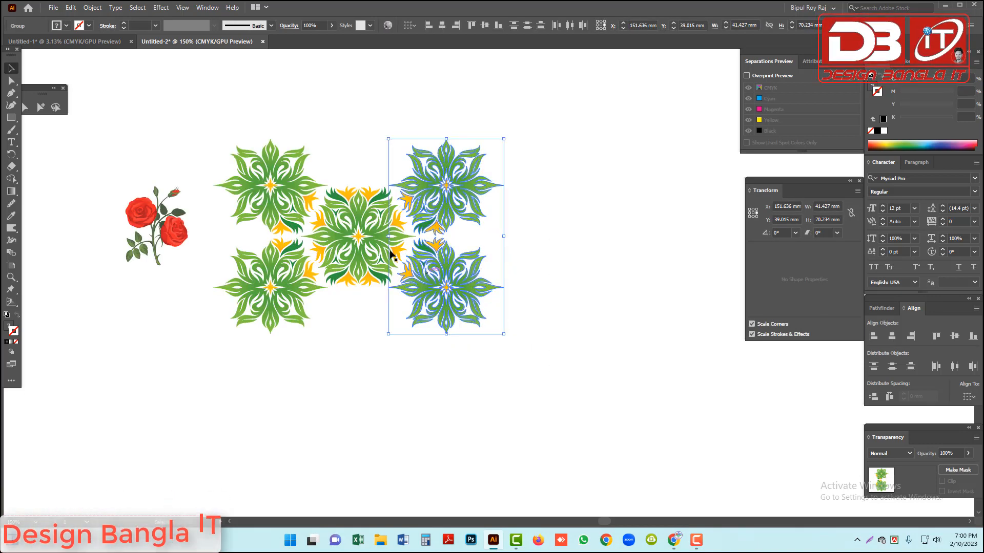
click(543, 198)
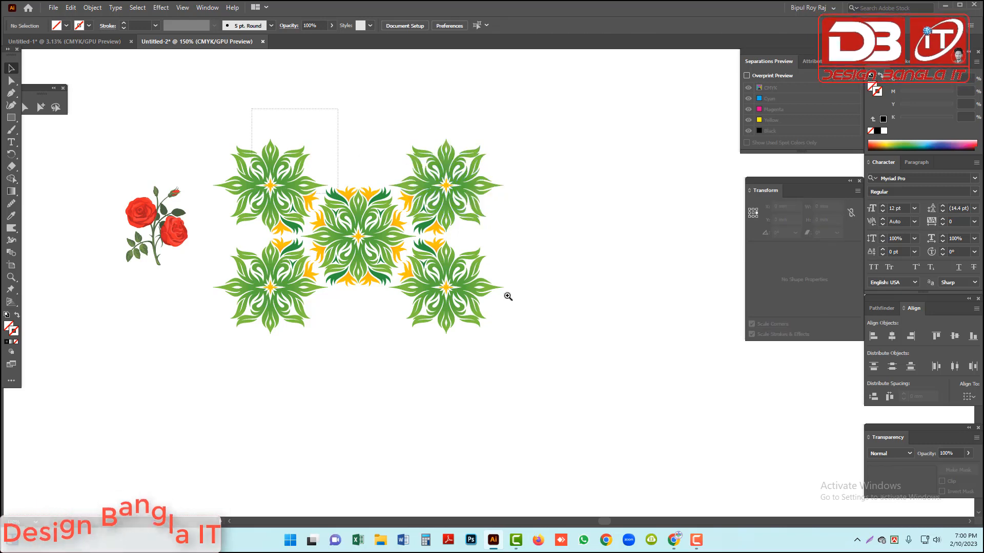
drag(508, 297, 622, 346)
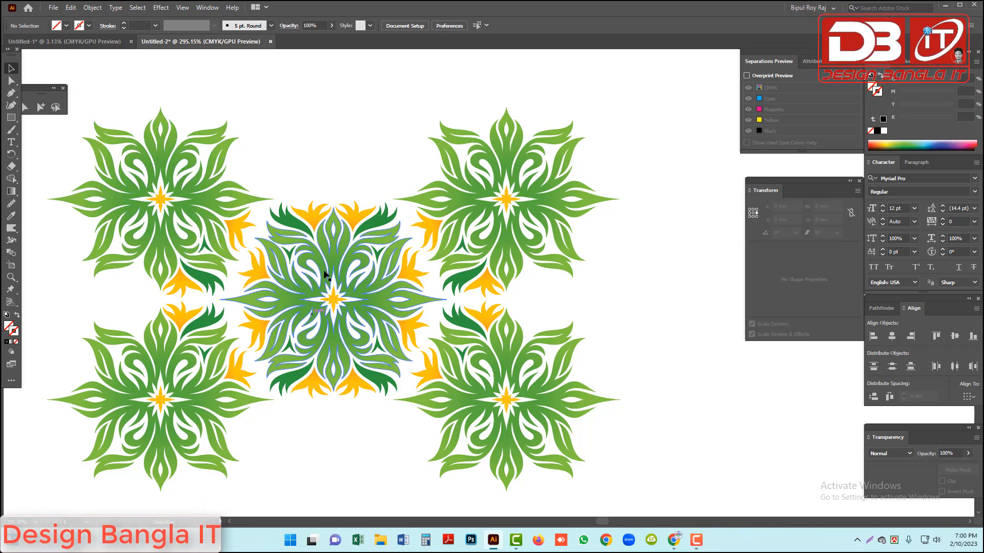
ctrl+alt+click(469, 288)
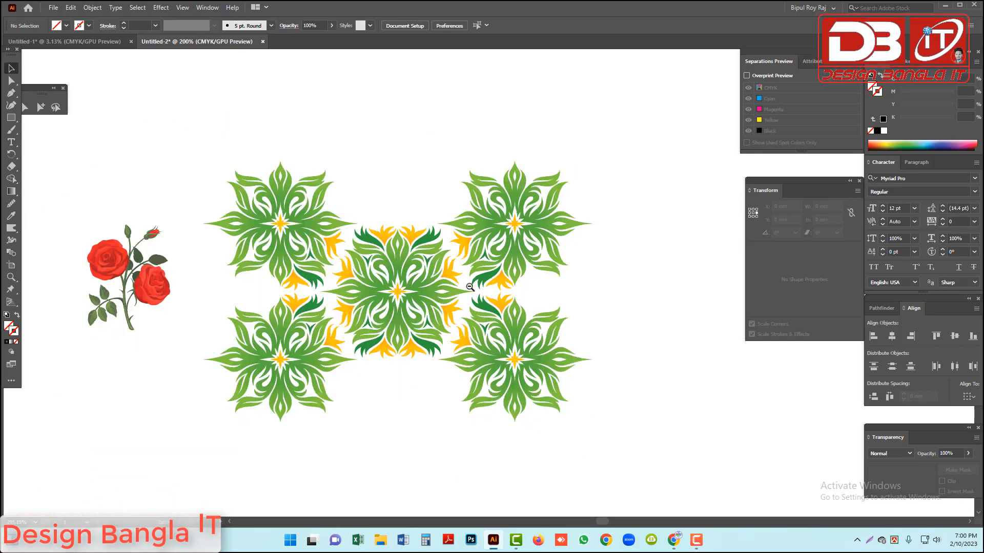
drag(234, 110, 552, 486)
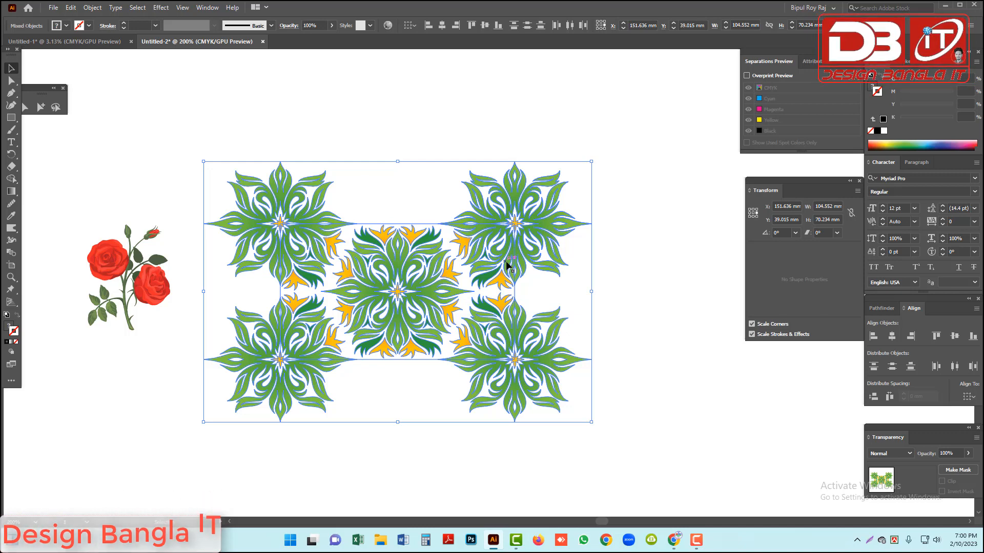
key(ctrl+minus)
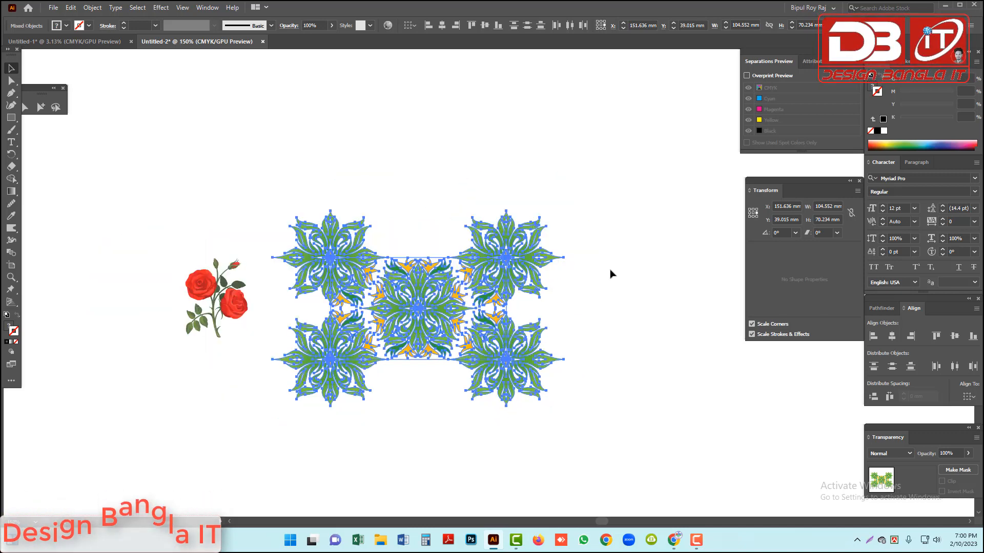
- Move the central ornament motif and the four corner motifs apart to expose the rectangle behind them
click(610, 274)
drag(425, 313, 448, 118)
drag(507, 254, 621, 228)
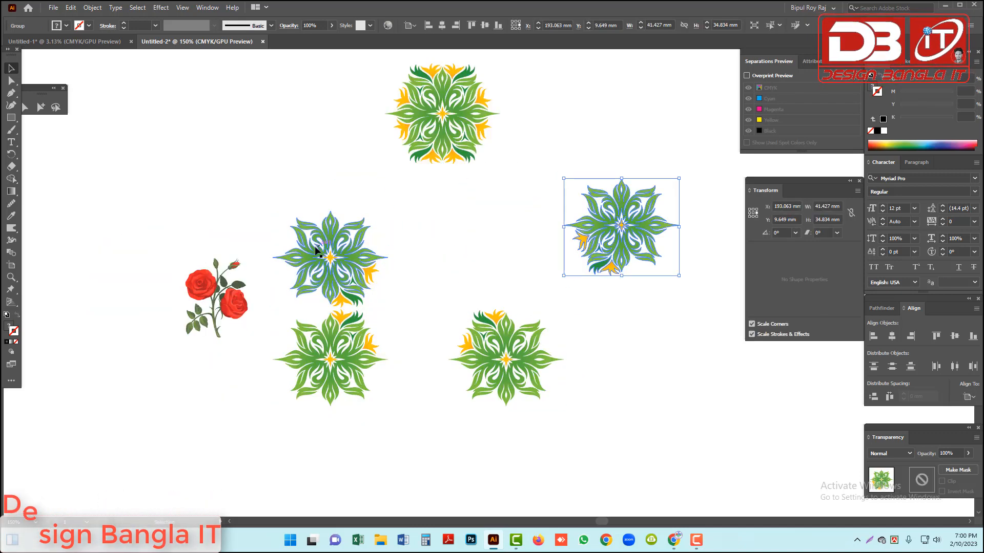
drag(316, 250, 279, 91)
drag(291, 367, 223, 428)
drag(507, 357, 586, 398)
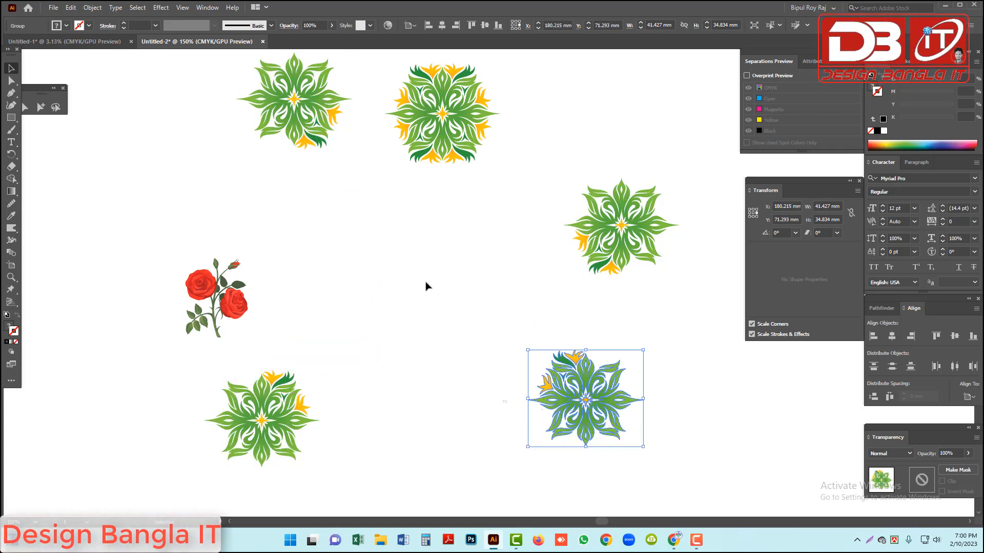
- Inspect the extent of the rectangle without fill or stroke that lies between the separated motifs
click(395, 272)
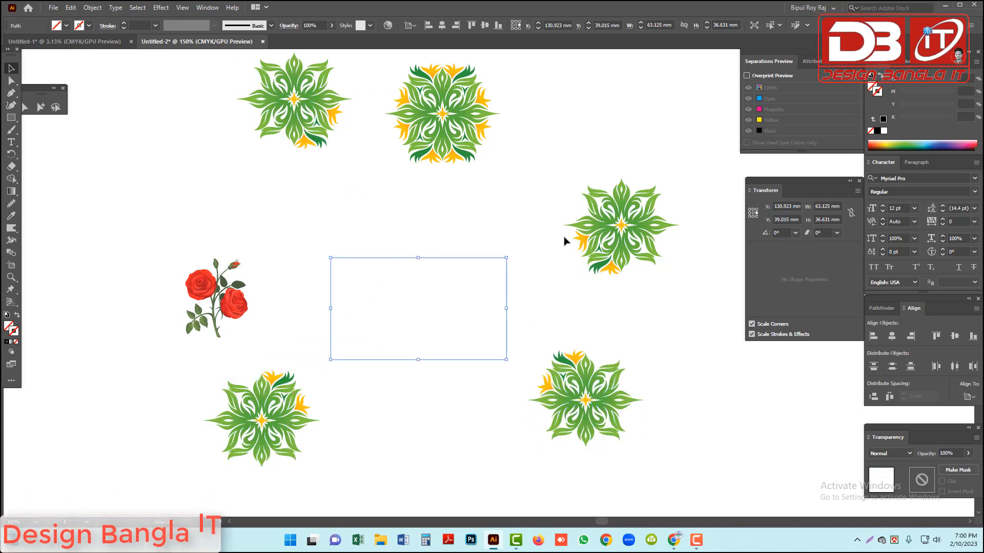
click(374, 234)
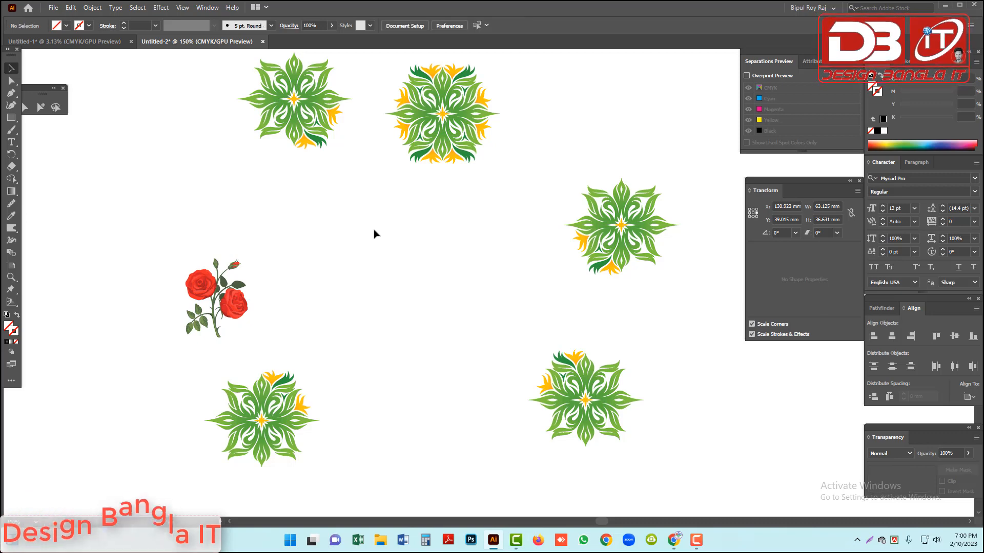
click(439, 296)
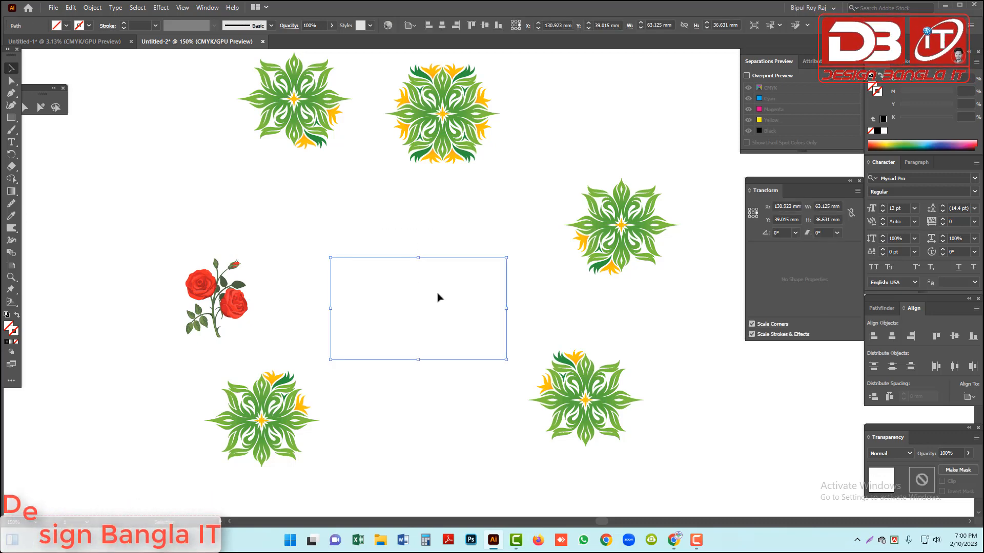
mouse_move(505, 311)
mouse_down()
mouse_move(489, 309)
mouse_move(512, 313)
mouse_up()
- Undo the moves of the five ornament motifs
key(ctrl+z)
key(ctrl+z)
key(ctrl+z)
key(ctrl+z)
key(ctrl+z)
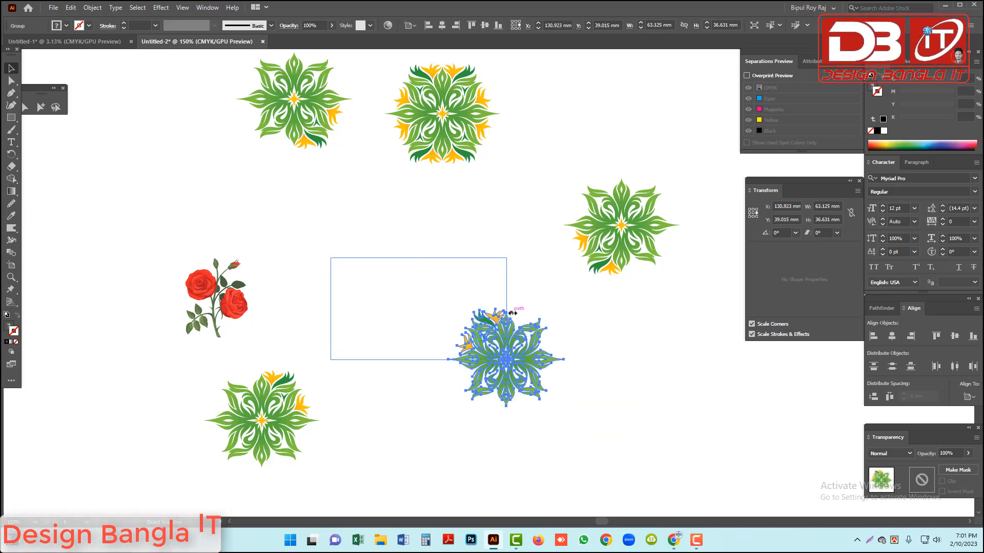
key(ctrl+z)
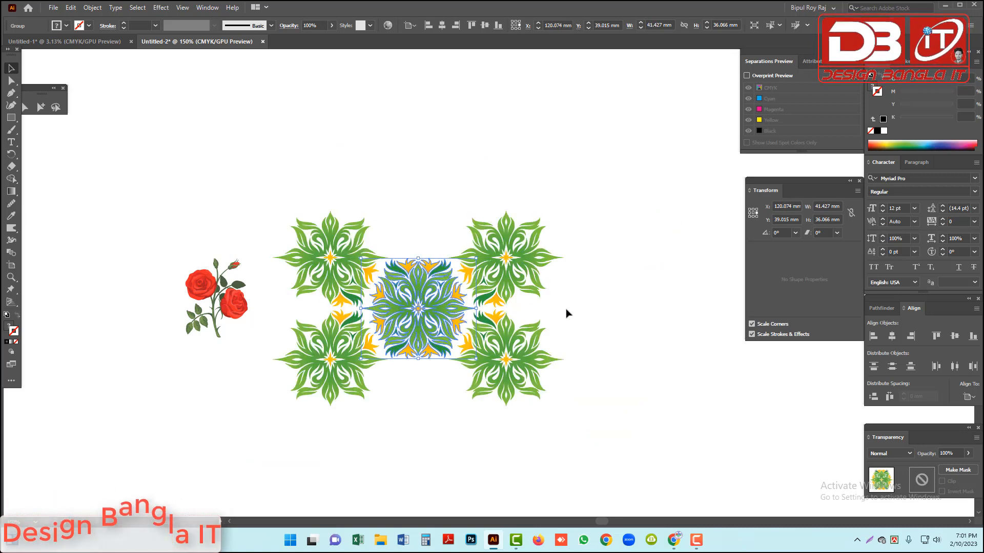
- Group the five green ornament motifs together with their unfilled bounding rectangle
click(625, 275)
click(417, 301)
ctrl+click(480, 296)
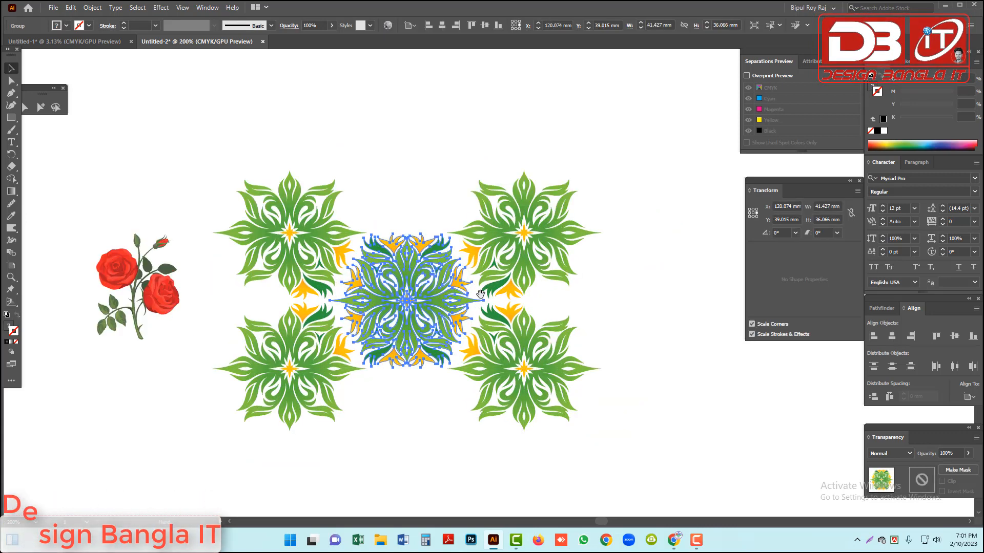
drag(401, 293, 447, 293)
drag(312, 129, 589, 496)
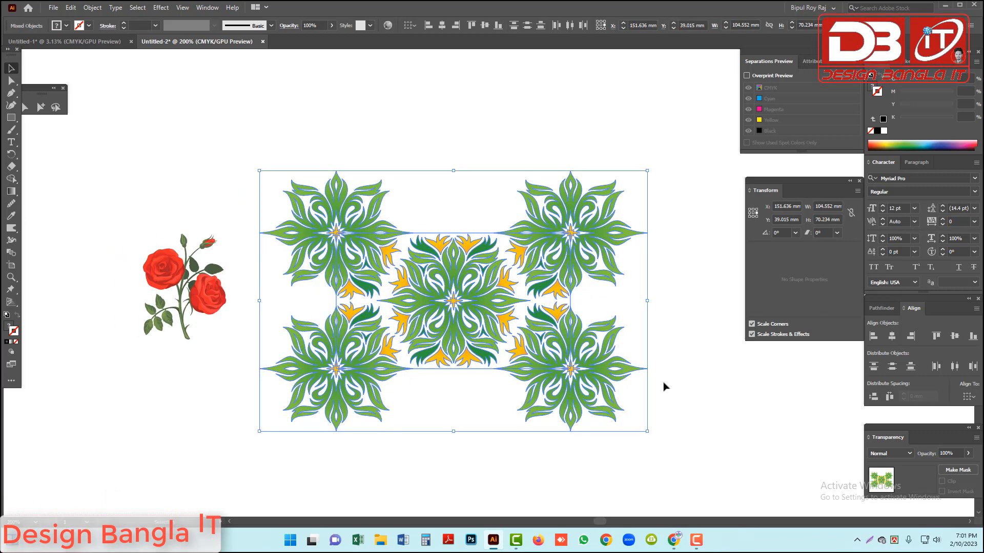
key(ctrl+g)
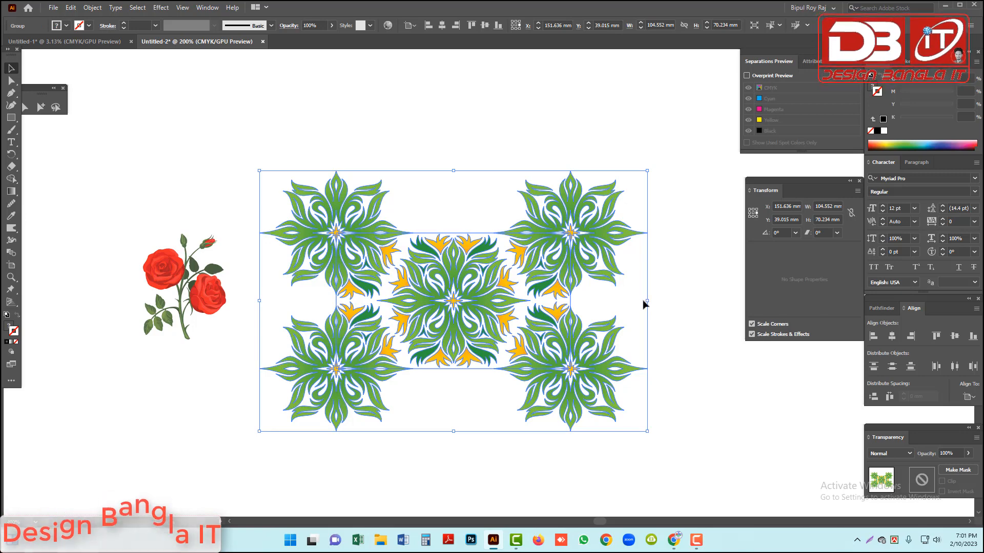
- Scale the ornament group down proportionally about its centre to about 24 by 16 mm
drag(648, 303, 527, 334)
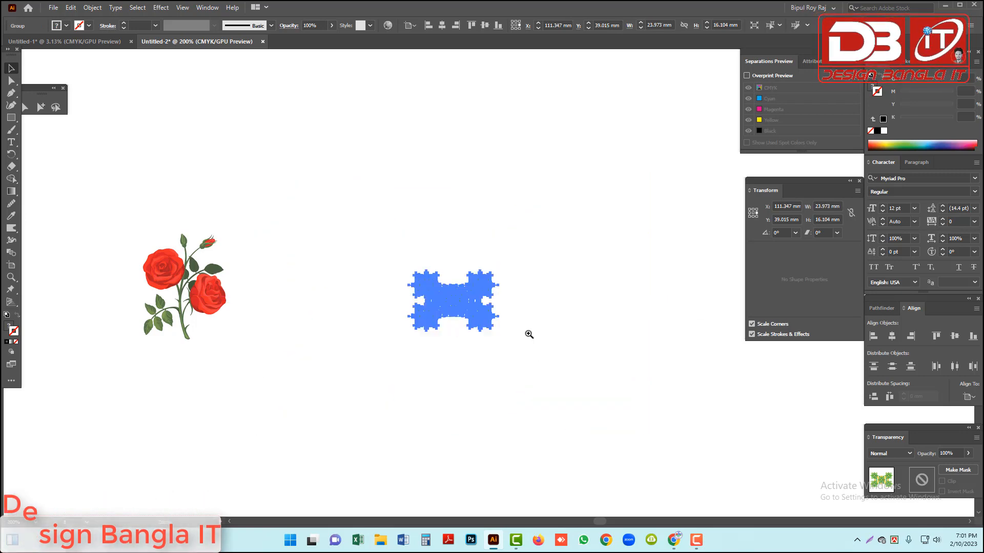
key(ctrl+minus)
drag(522, 295, 525, 312)
click(433, 246)
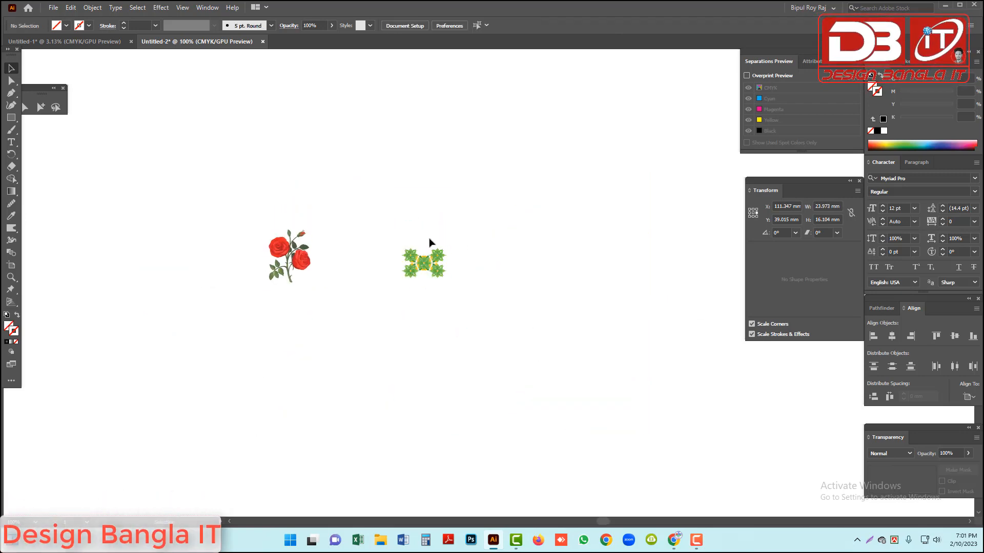
- Draw a rectangle about 96 by 172 mm beside the ornament group and fill it with black
drag(354, 193, 505, 357)
key(m)
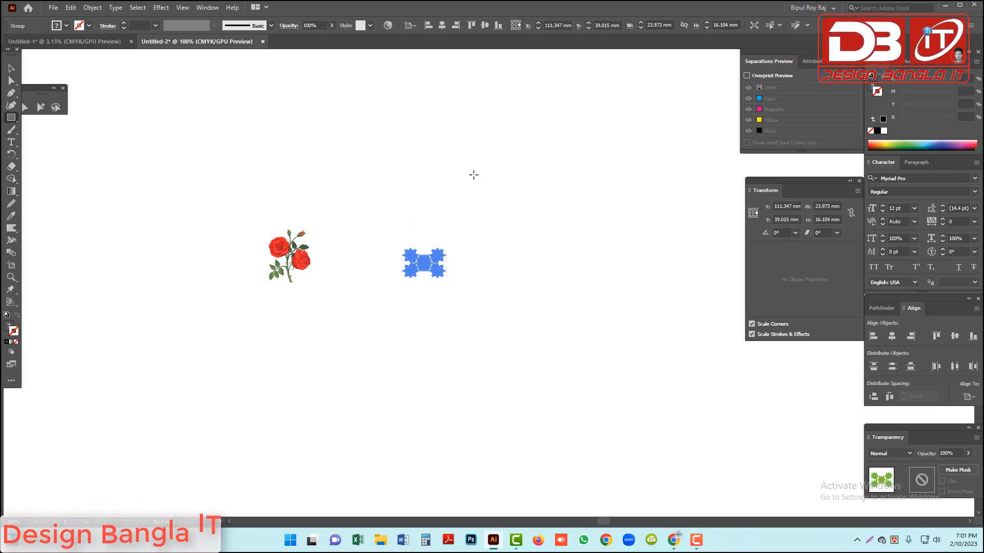
drag(555, 251, 659, 423)
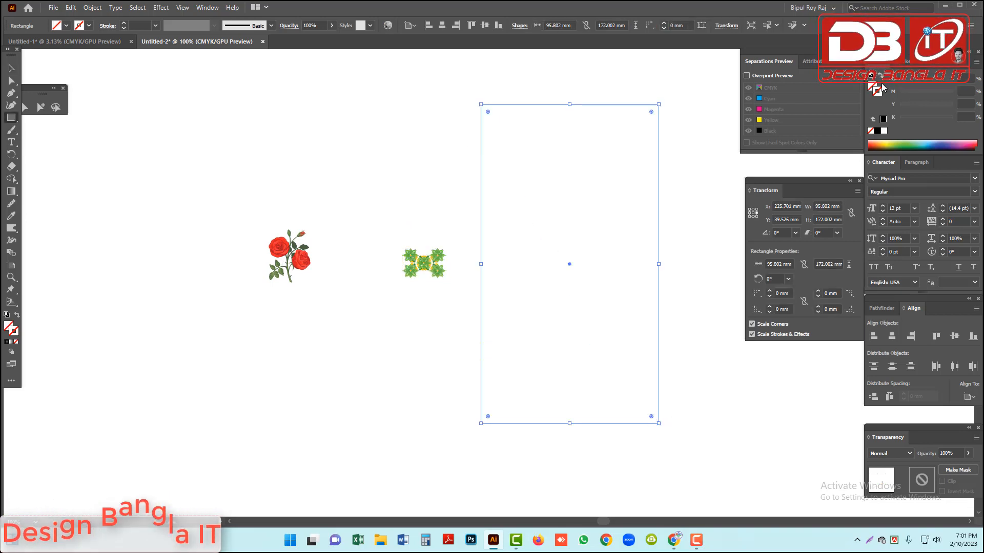
click(877, 132)
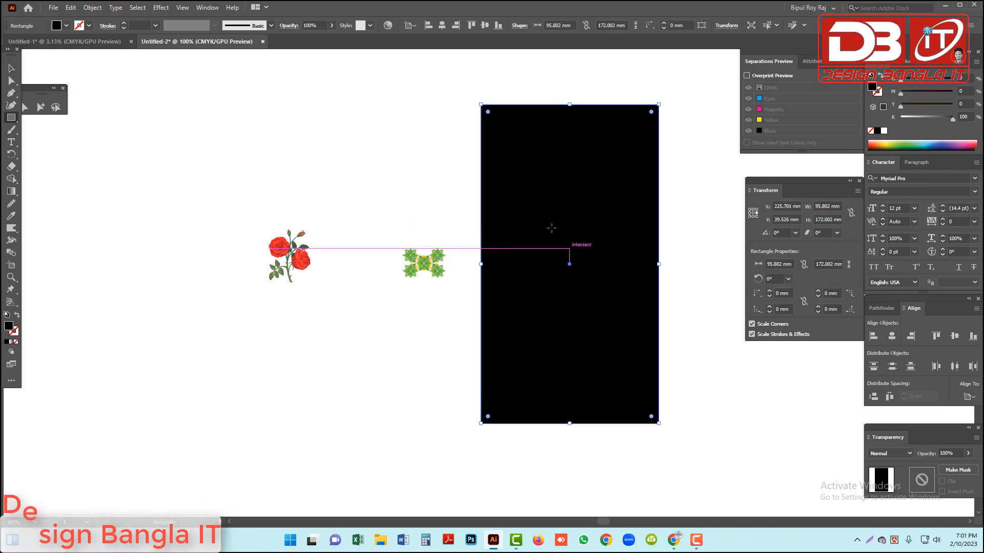
- Move the ornament group closer to the rose and delete the black rectangle
click(11, 68)
click(216, 92)
drag(419, 269, 380, 263)
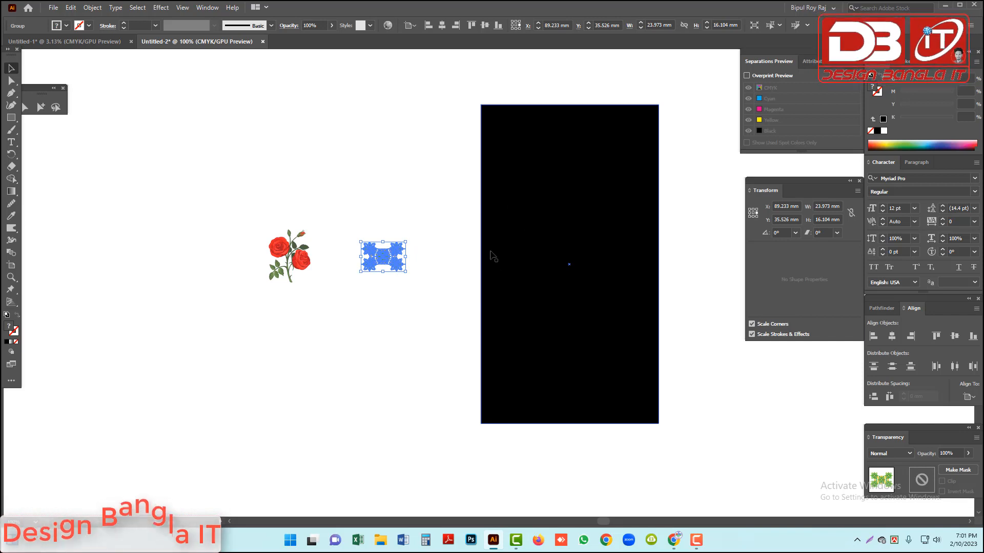
drag(456, 214, 569, 286)
key(Delete)
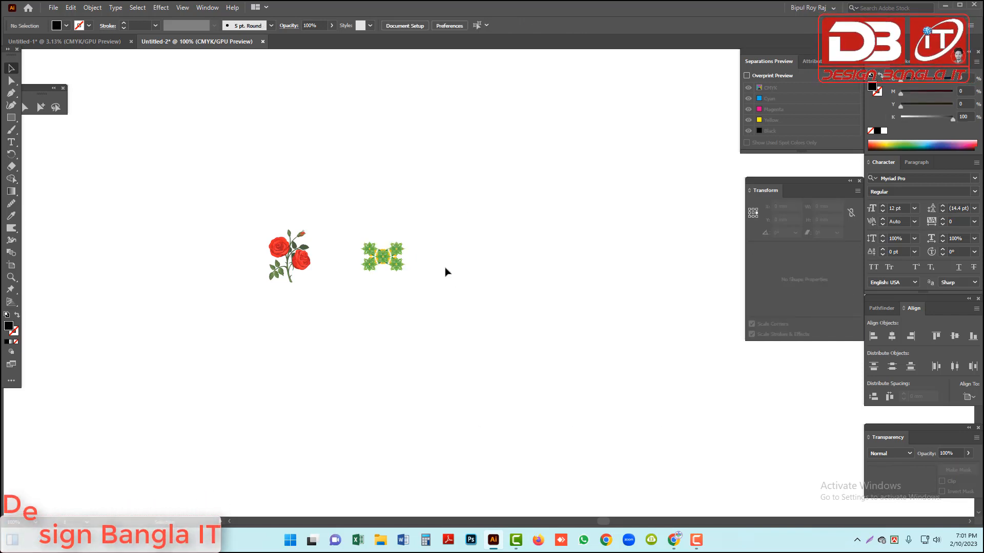
- With the ornament group selected, display the Swatches and place them on the empty canvas above the artwork
click(385, 259)
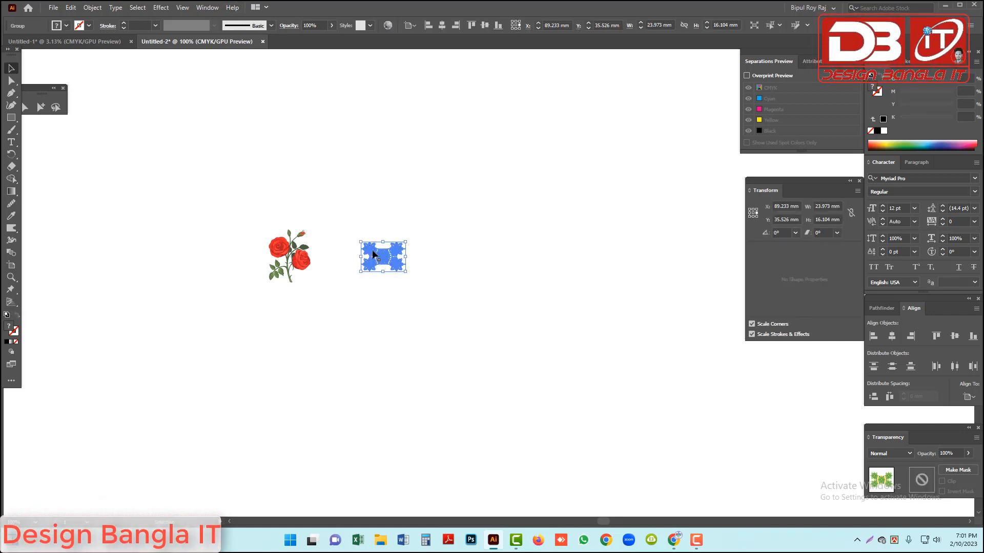
click(205, 7)
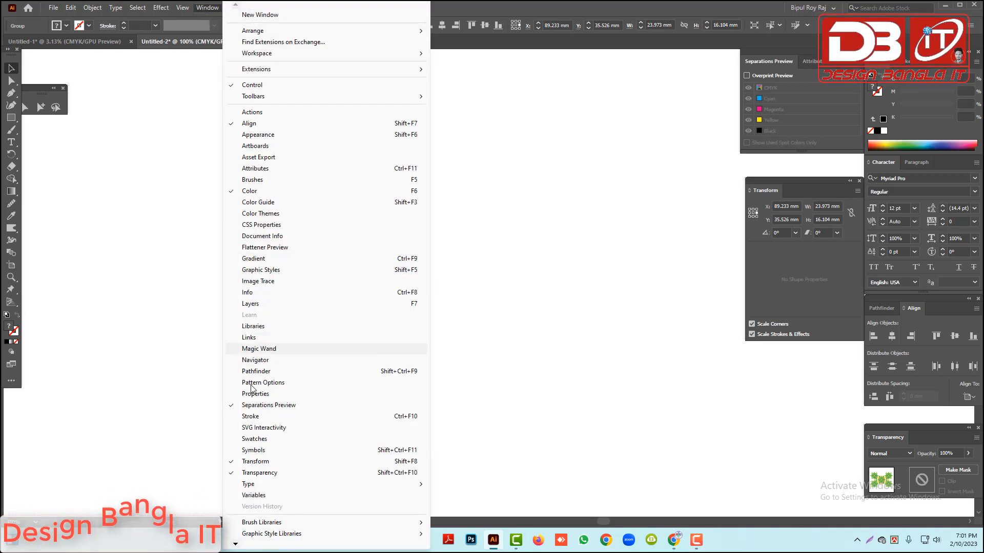
click(255, 439)
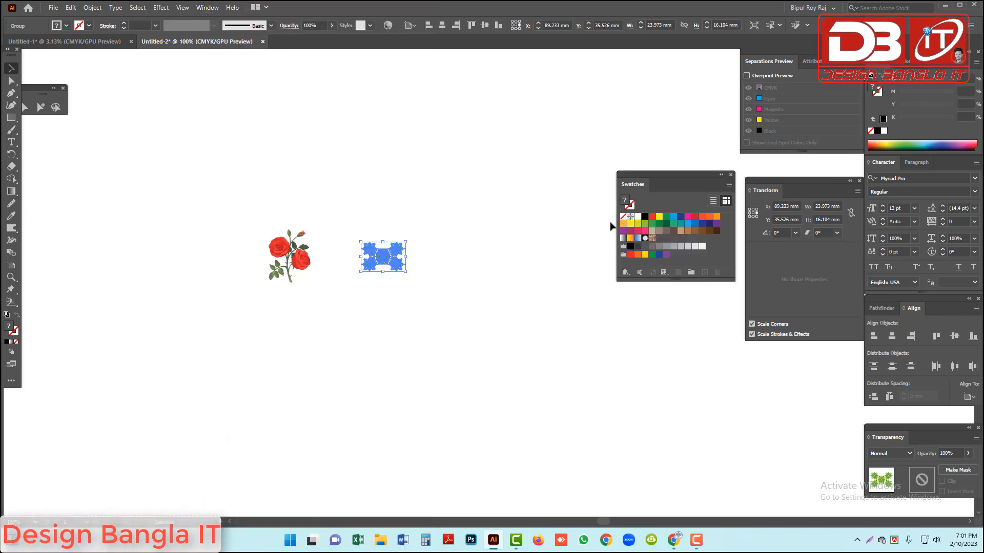
drag(678, 184, 566, 82)
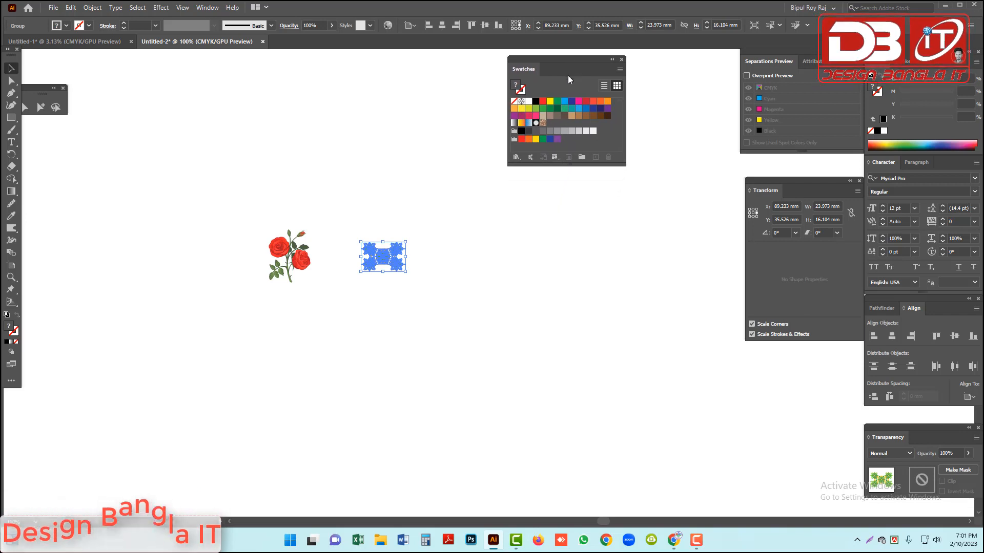
- Resize the ornament group to about 15.7 by 10.5 mm and add it to the Swatches as a pattern
drag(382, 261, 452, 267)
click(497, 312)
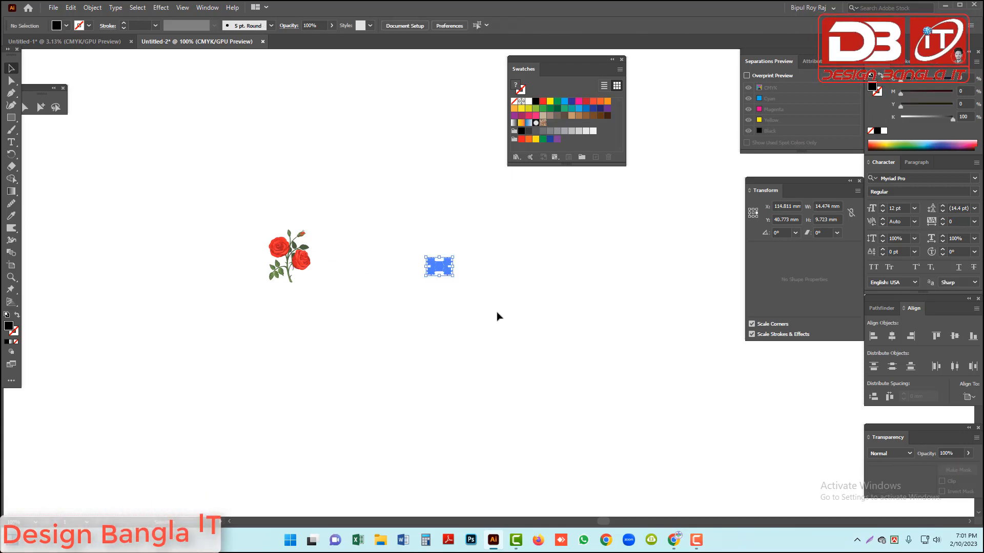
click(454, 269)
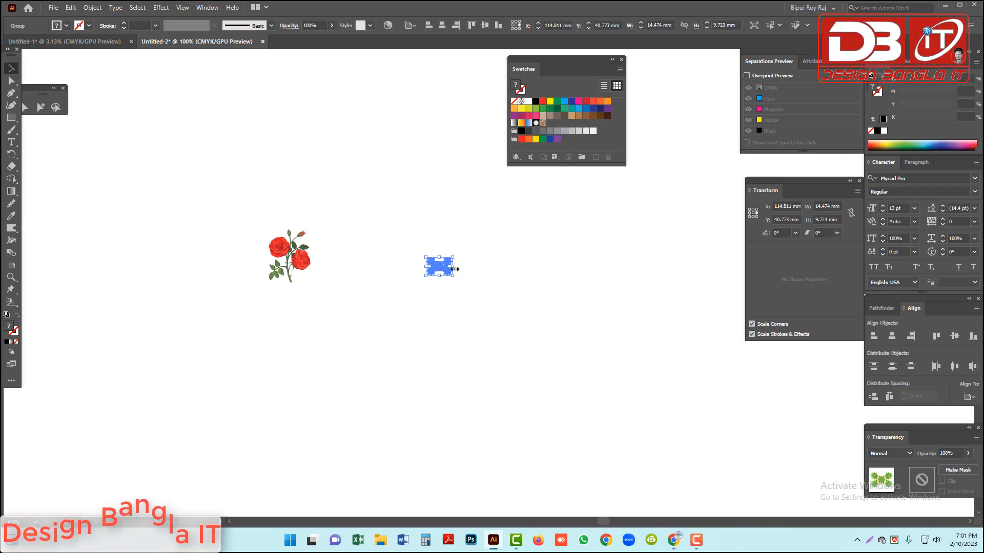
drag(454, 269, 598, 143)
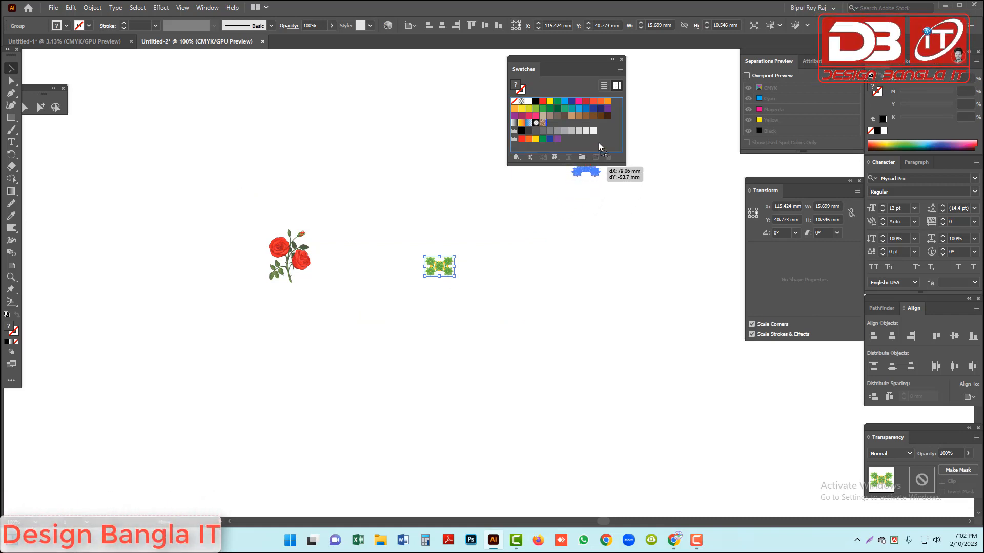
drag(599, 142, 599, 143)
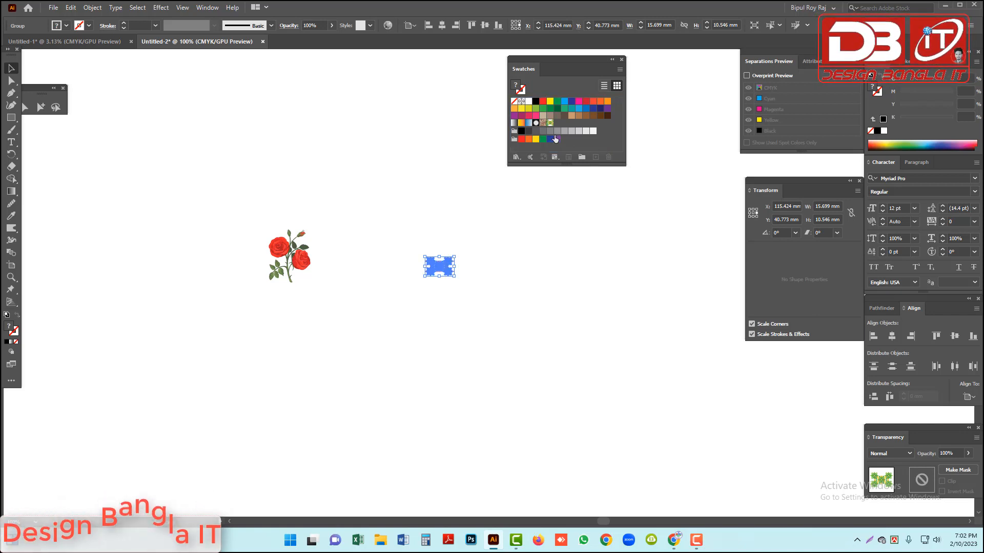
- Move the ornament group clear of the rose and draw a rectangle about 180 by 172 mm filled with the green ornament pattern
drag(439, 267, 164, 92)
click(277, 134)
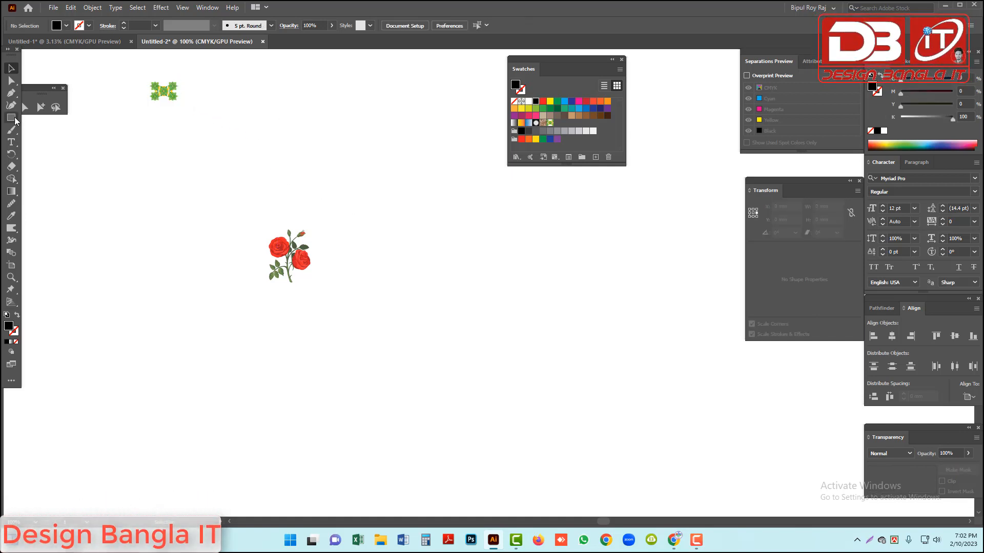
click(13, 119)
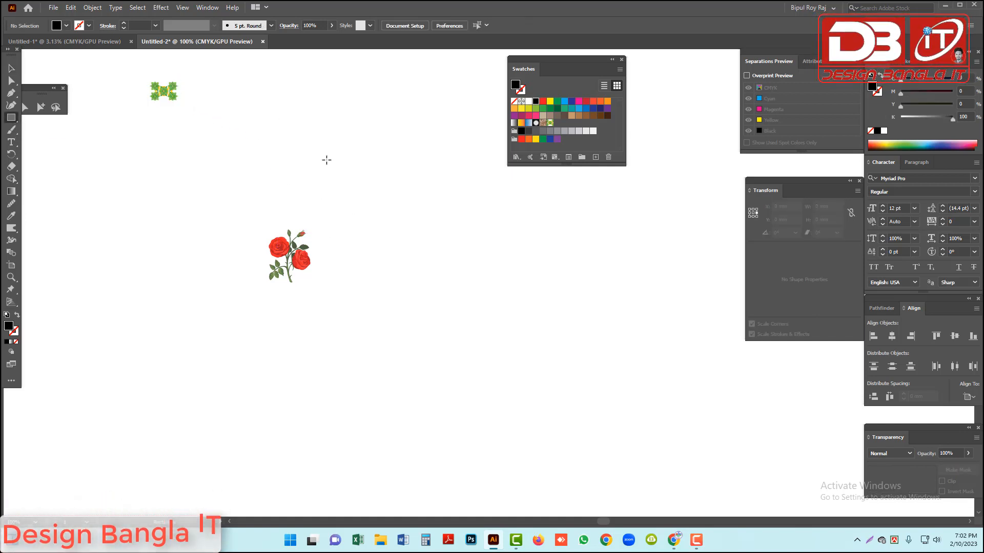
drag(326, 160, 661, 479)
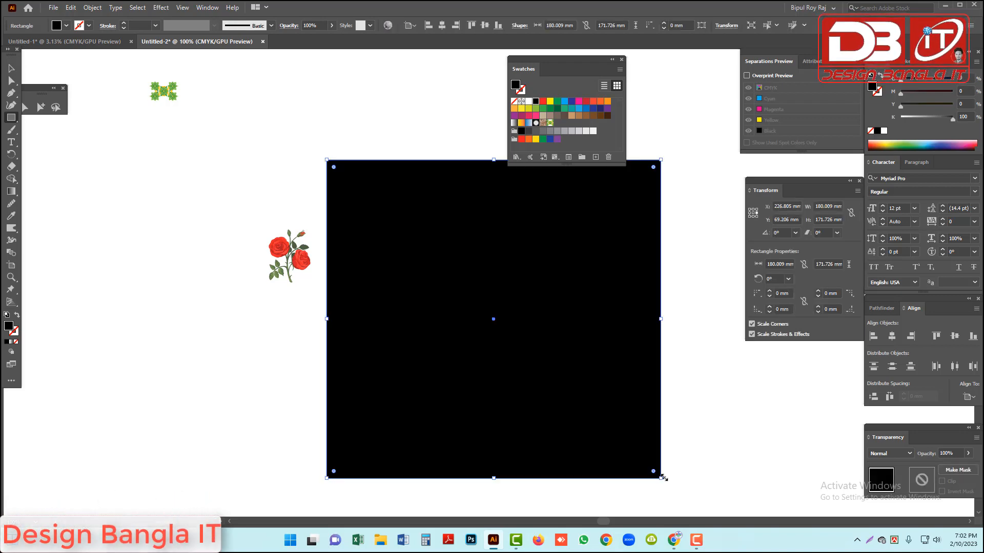
click(550, 124)
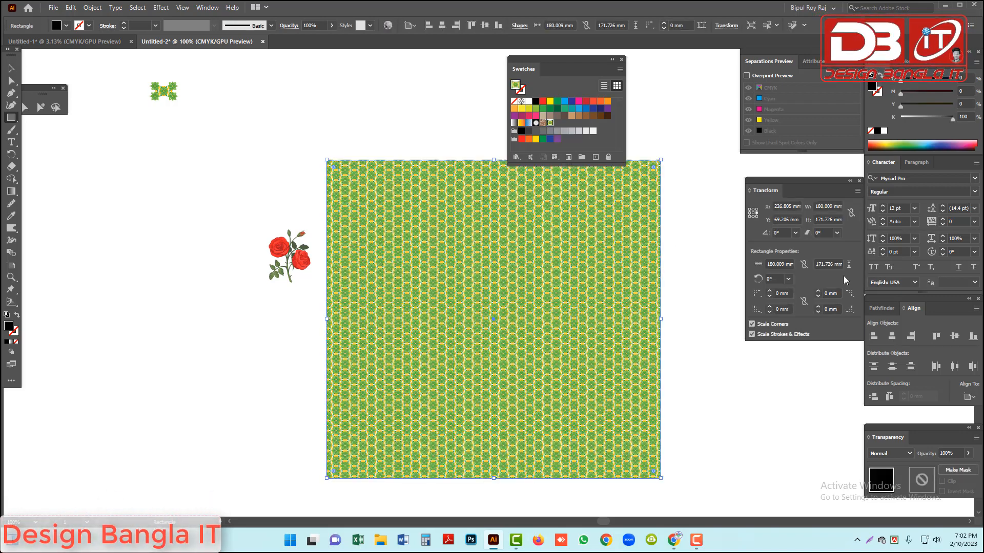
- Examine up close how the green ornament pattern repeats across the filled rectangle
click(11, 68)
drag(526, 317, 413, 309)
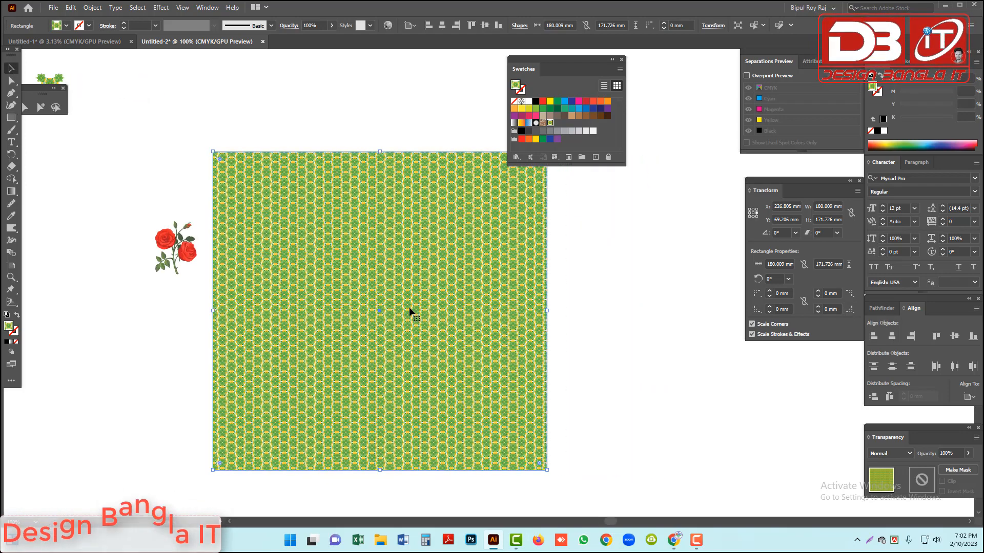
key(Tab)
ctrl+drag(198, 135, 307, 201)
drag(513, 292, 473, 404)
drag(587, 338, 536, 248)
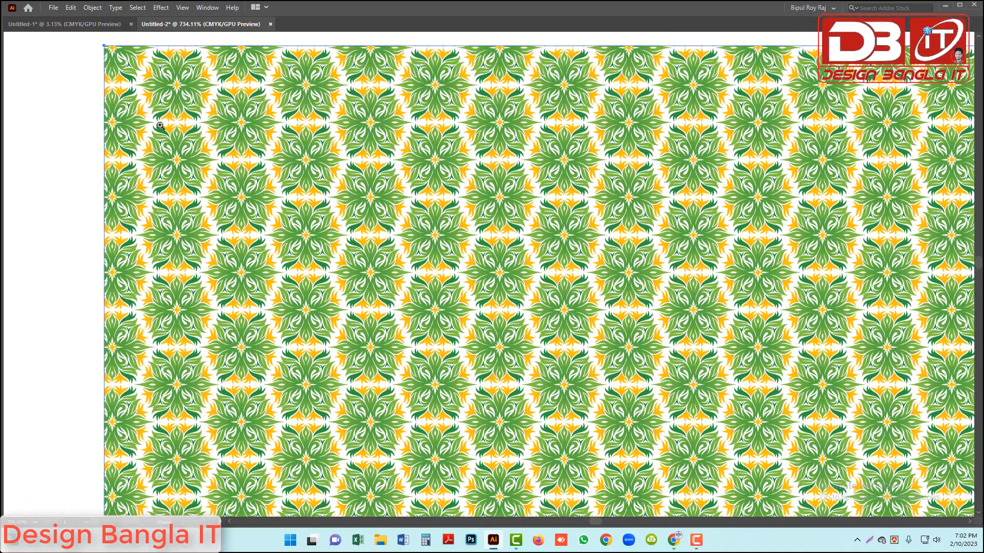
ctrl+drag(181, 161, 600, 384)
ctrl+alt+click(750, 428)
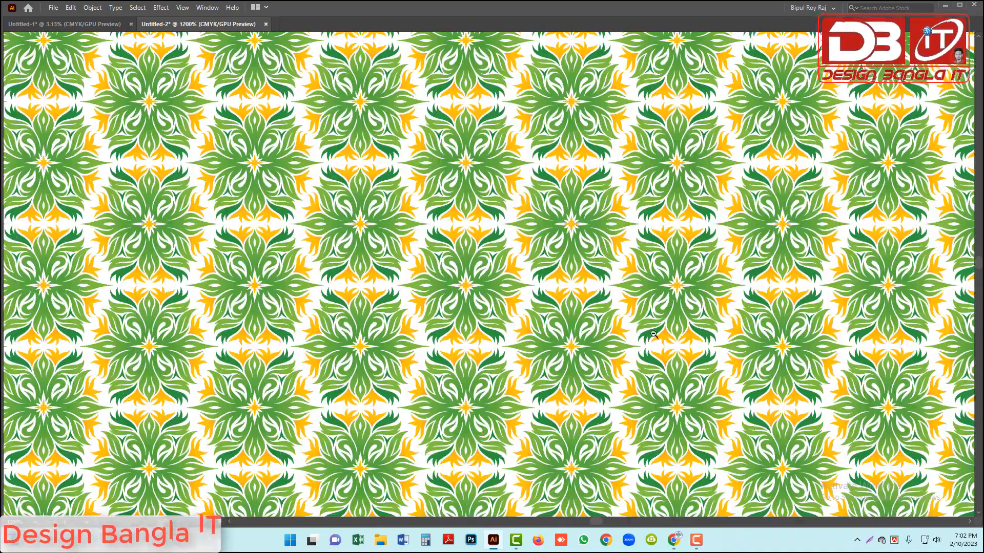
ctrl+alt+click(600, 306)
ctrl+alt+click(600, 306)
ctrl+alt+click(600, 306)
ctrl+alt+click(600, 306)
ctrl+alt+click(600, 306)
ctrl+alt+click(599, 306)
ctrl+alt+click(599, 306)
ctrl+alt+click(600, 306)
- Move the patterned rectangle up above the rose
drag(501, 310, 424, 326)
drag(262, 295, 238, 148)
key(Tab)
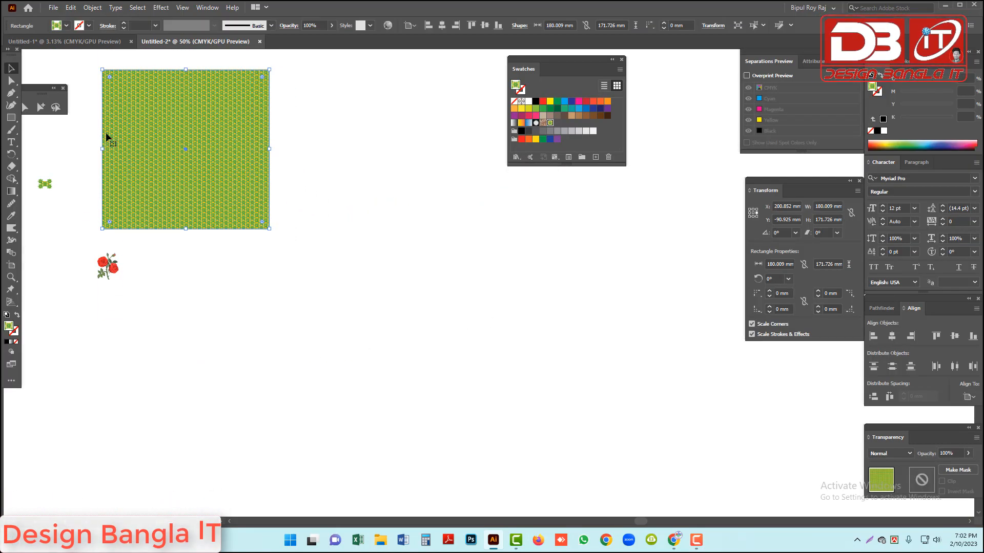
- Draw a larger rectangle about 634 by 618 mm beside the first one, filled with the same green ornament pattern
click(11, 117)
drag(284, 62, 874, 541)
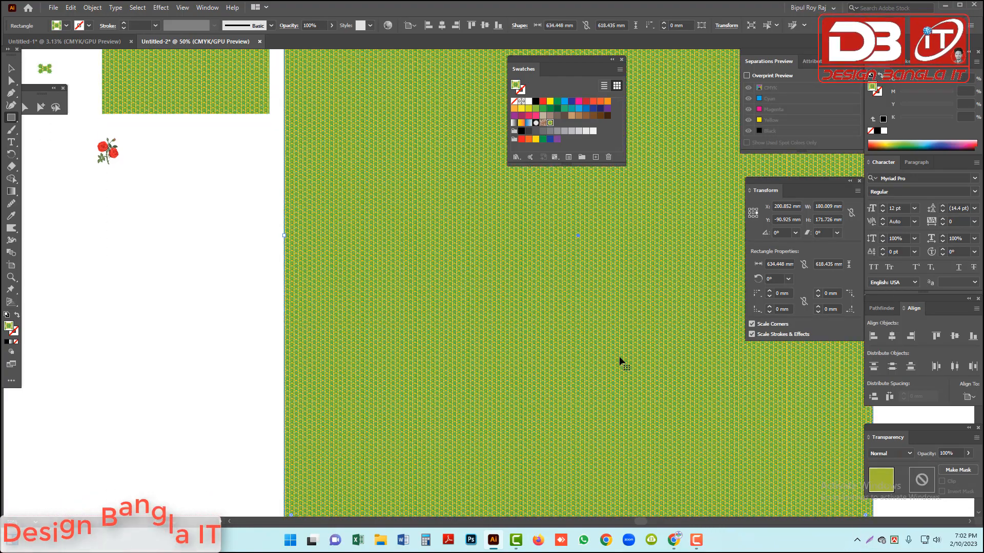
key(ctrl+minus)
drag(628, 318, 560, 422)
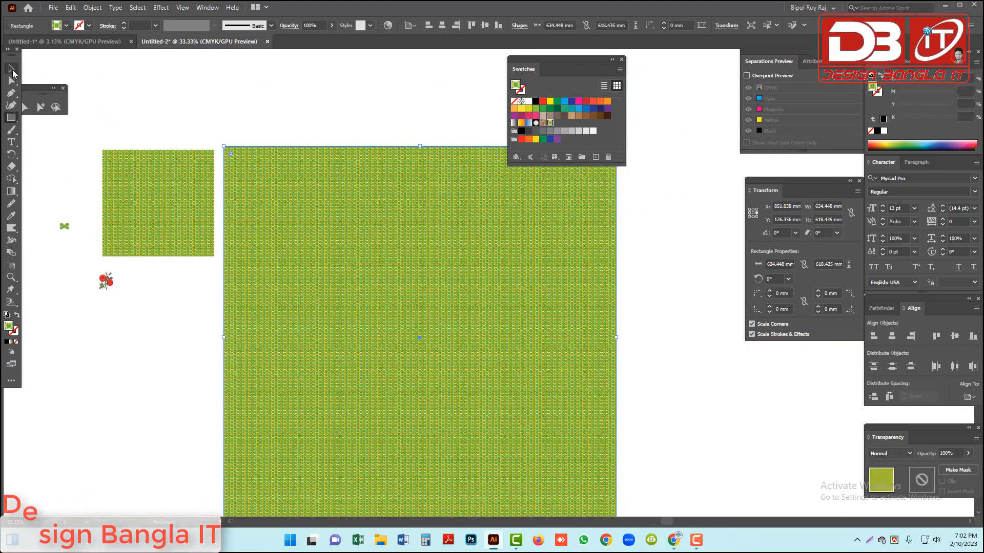
- Inspect the large rectangle's green pattern up close and change its fill to the brown swirl pattern
click(11, 69)
drag(406, 248, 551, 392)
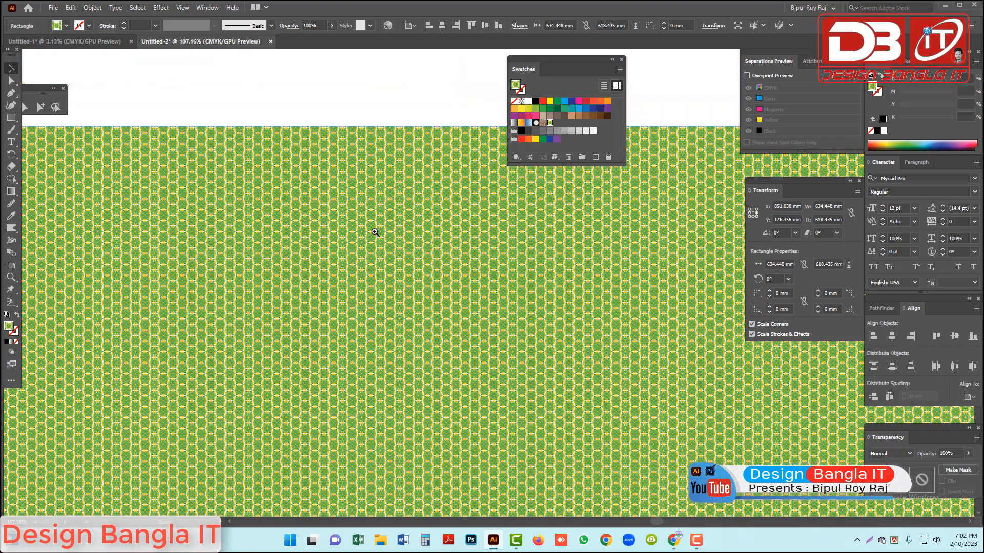
drag(374, 231, 577, 340)
alt+click(546, 214)
alt+click(545, 214)
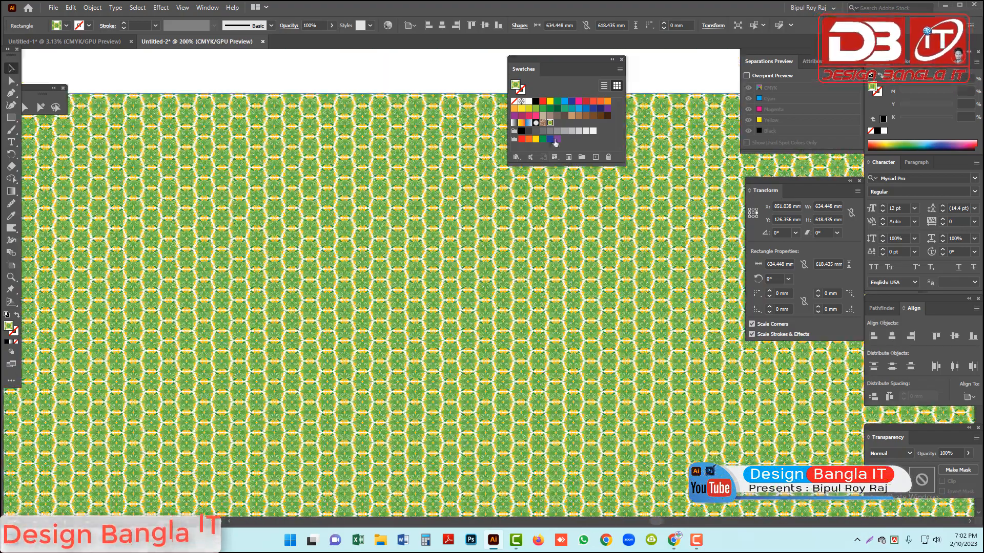
click(543, 123)
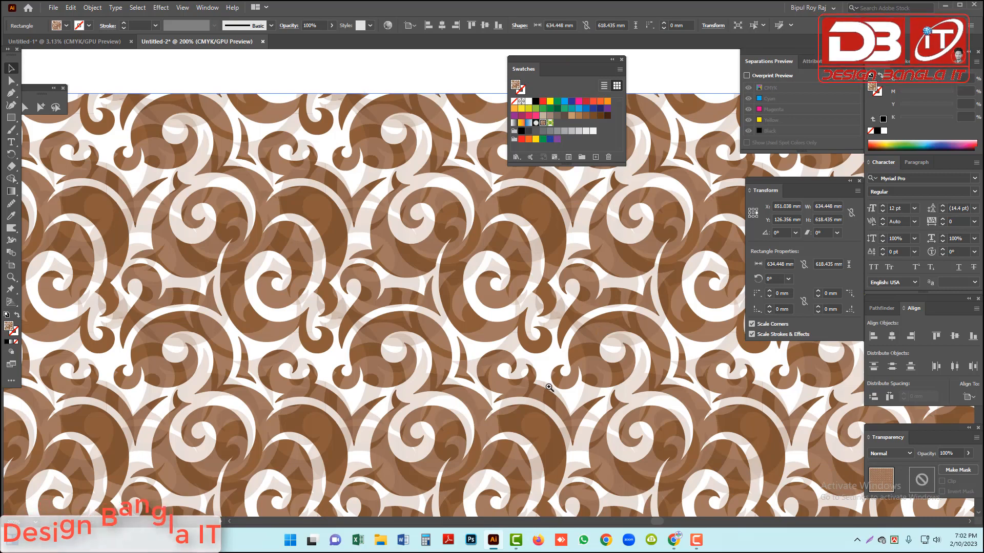
alt+click(549, 387)
alt+click(549, 387)
alt+click(549, 388)
alt+click(549, 388)
alt+click(549, 388)
alt+click(550, 388)
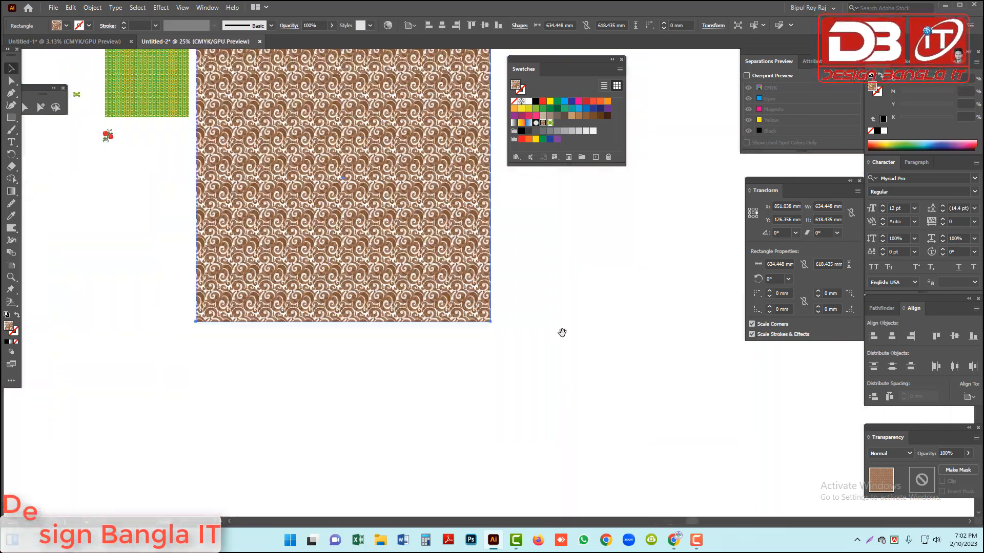
- Enlarge the big rectangle to about 1273 by 861 mm and fill it with the green ornament pattern
drag(562, 334, 583, 392)
drag(512, 379, 808, 492)
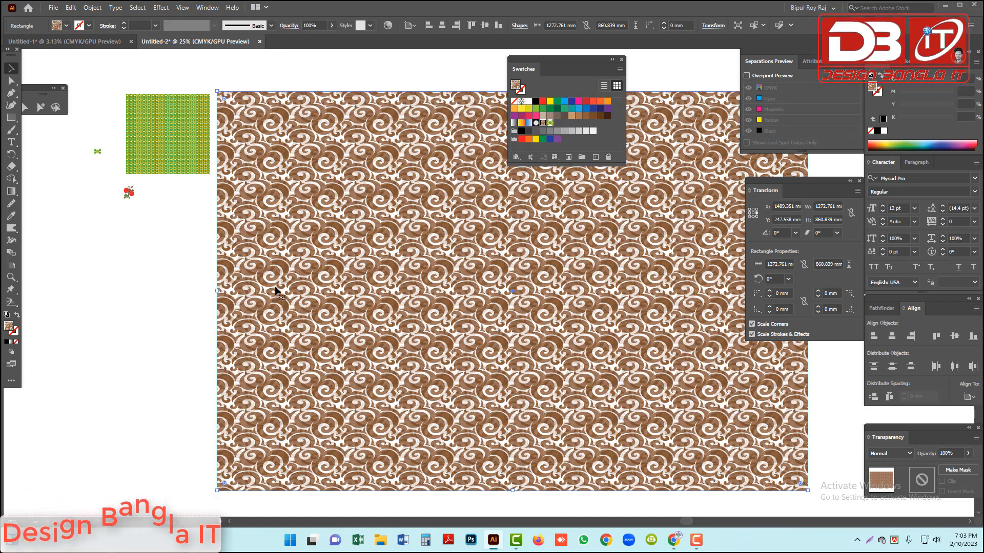
click(550, 123)
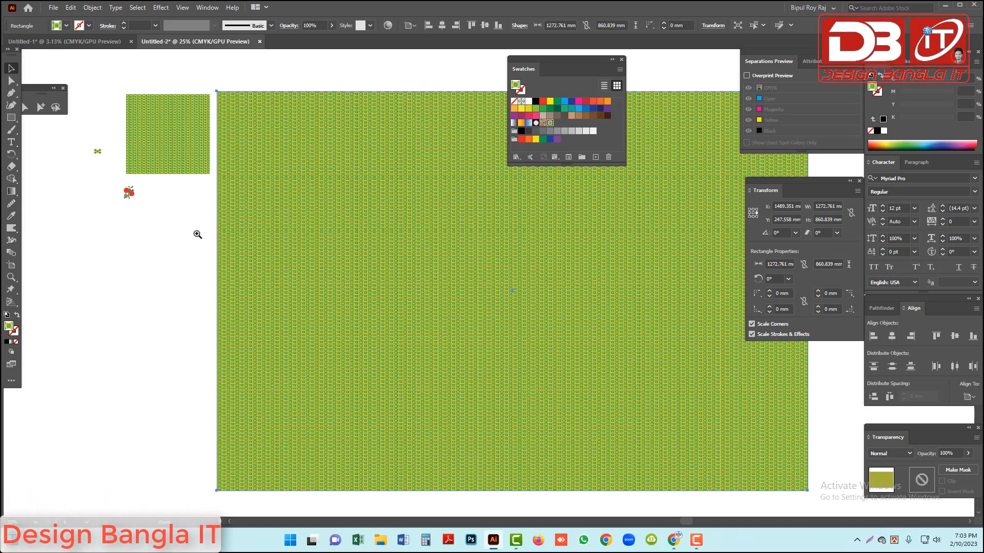
- Move the rose group onto the empty canvas away from the patterned rectangles
drag(197, 234, 298, 274)
drag(195, 212, 388, 291)
drag(506, 298, 501, 346)
key(ctrl+0)
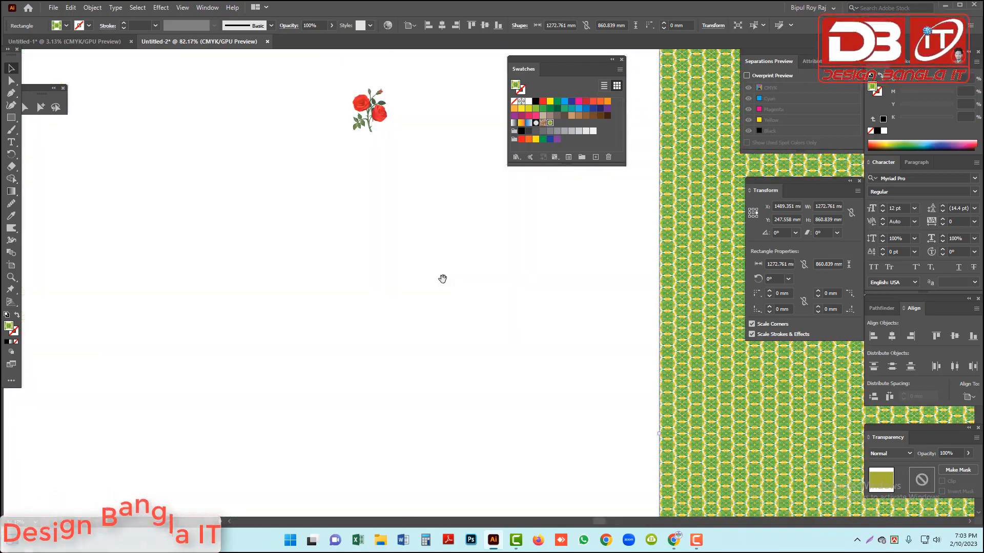
drag(568, 319, 251, 362)
scroll(353, 238, down, 2)
drag(252, 263, 385, 271)
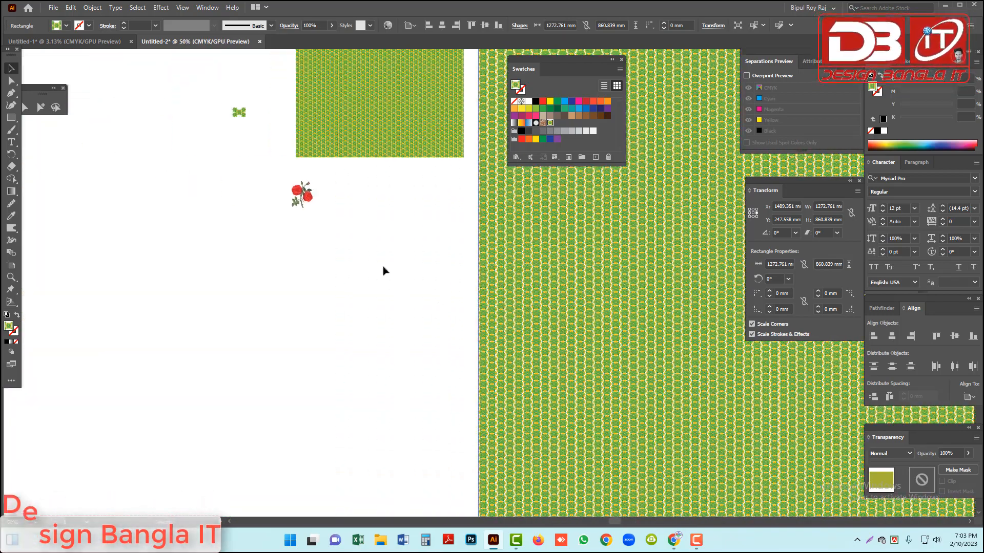
drag(307, 200, 120, 304)
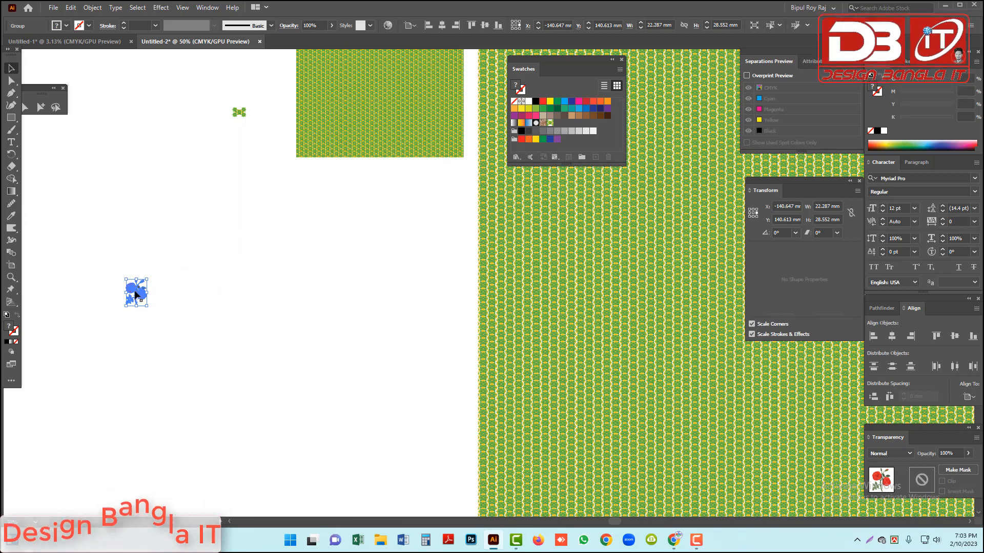
- Scale the rose group down and add it to the Swatches as a pattern
drag(142, 295, 142, 295)
click(156, 297)
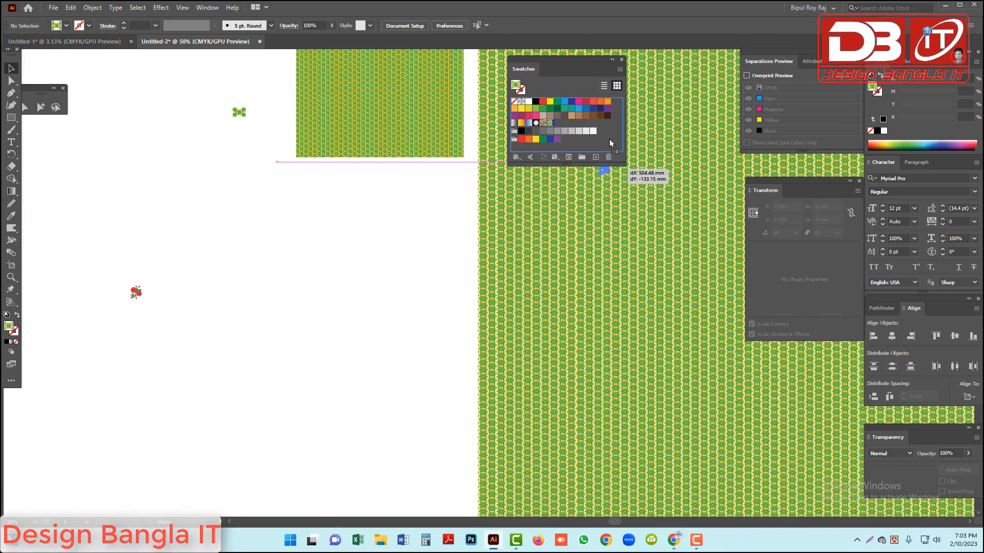
drag(610, 139, 610, 140)
click(233, 261)
- Move the rose up out of the way and draw a rectangle about 420 by 436 mm filled with the rose pattern
drag(137, 290, 134, 101)
mouse_move(64, 174)
mouse_down()
mouse_move(400, 497)
mouse_move(455, 512)
mouse_up()
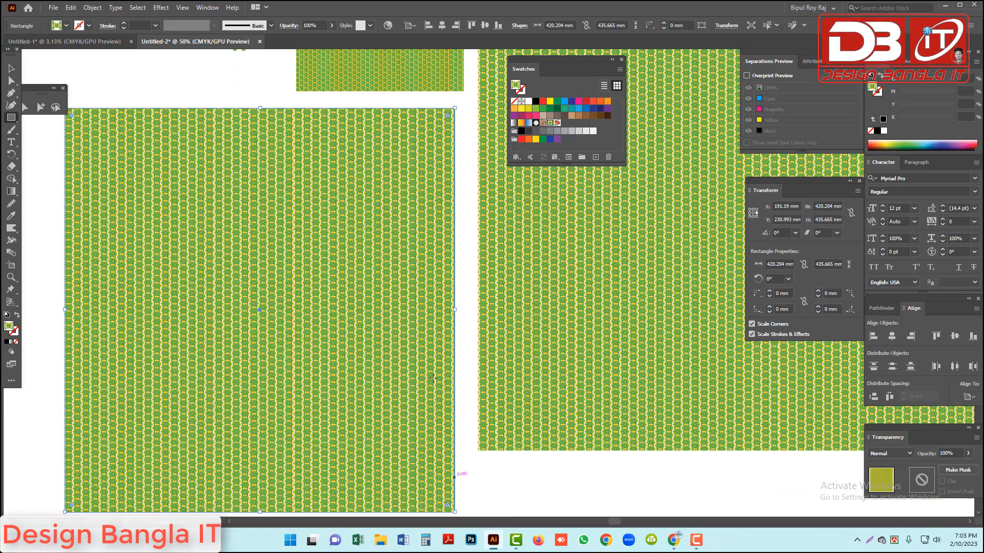
click(558, 123)
click(94, 85)
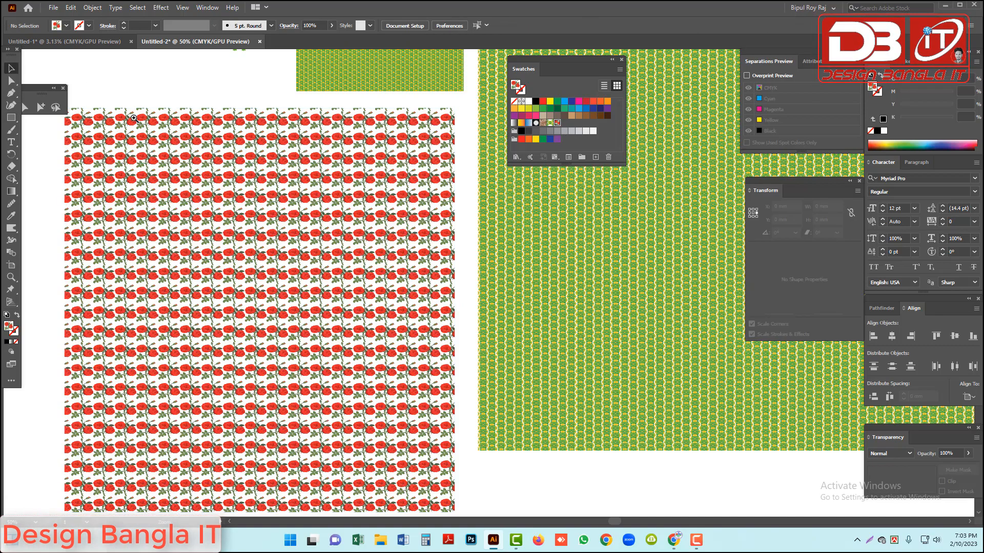
- Examine up close how the rose pattern repeats across its rectangle
drag(111, 102, 302, 223)
ctrl+alt+click(491, 473)
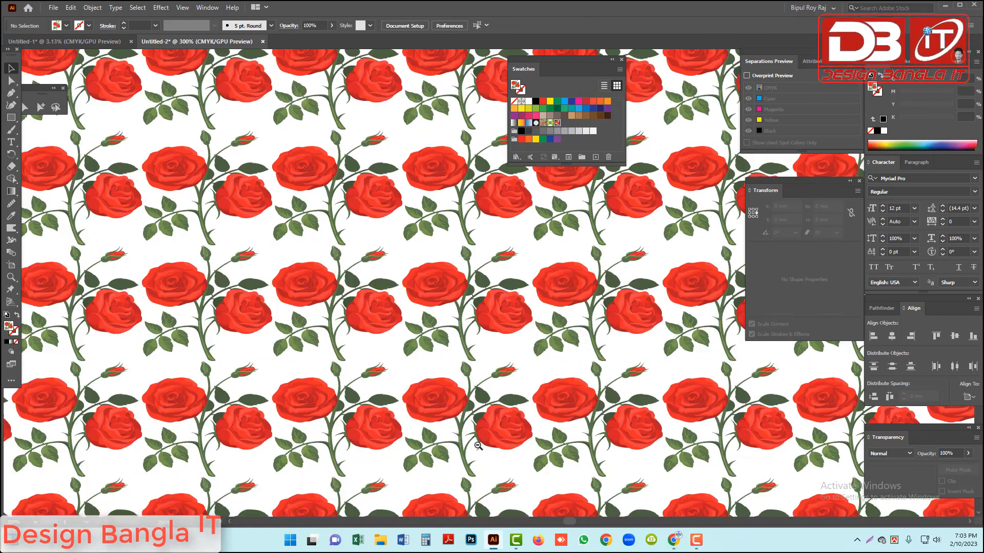
ctrl+alt+click(505, 436)
ctrl+alt+click(515, 402)
ctrl+alt+click(517, 396)
ctrl+alt+click(517, 395)
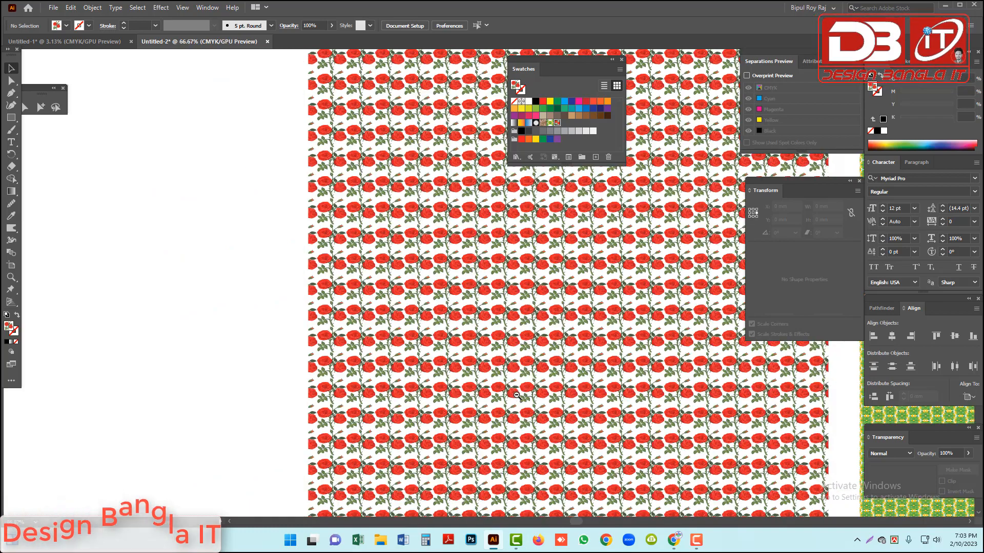
ctrl+alt+click(517, 396)
drag(537, 392, 446, 399)
- Scale the rose-patterned rectangle down about its centre to about 205 by 212 mm, with its pattern
click(487, 263)
drag(401, 319, 300, 418)
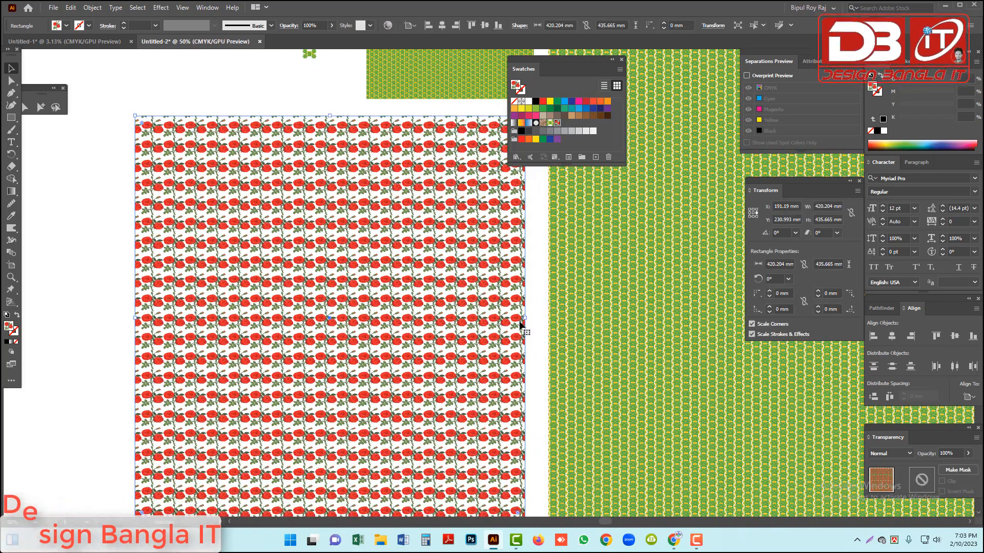
drag(526, 318, 483, 324)
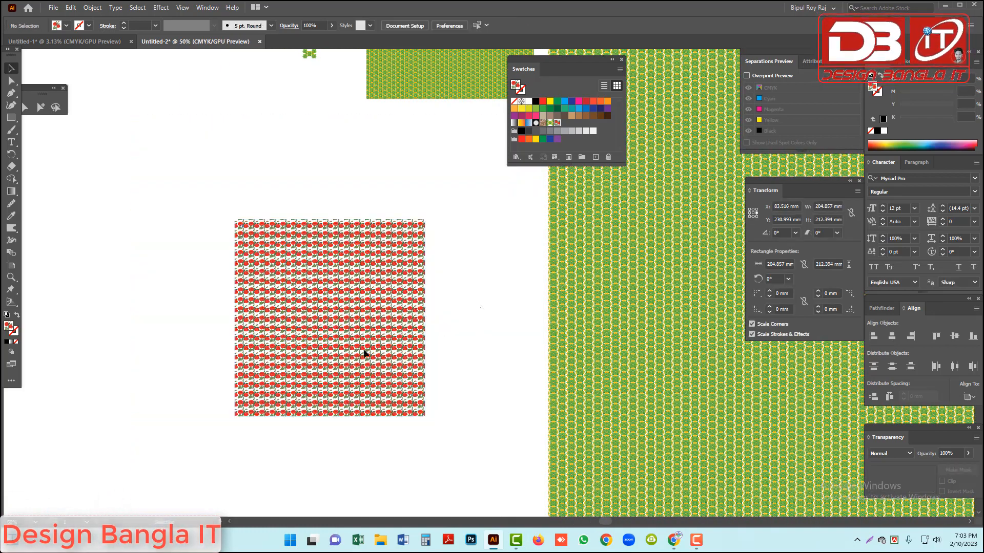
- Move the rose-patterned rectangle up beside the small rose, leaving the canvas below free, and deselect it
drag(370, 368, 208, 248)
ctrl+alt+click(423, 293)
drag(424, 312, 393, 287)
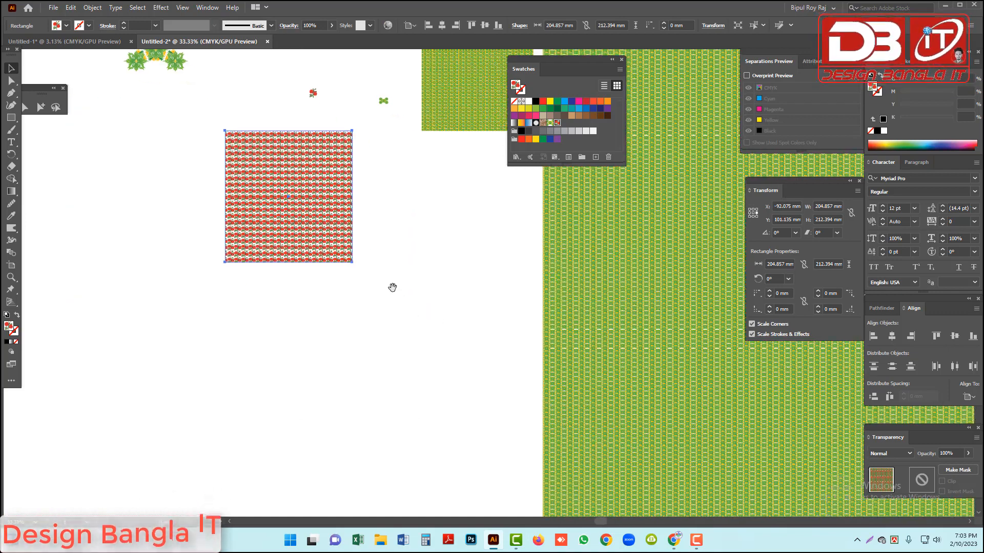
drag(323, 213, 175, 132)
click(356, 272)
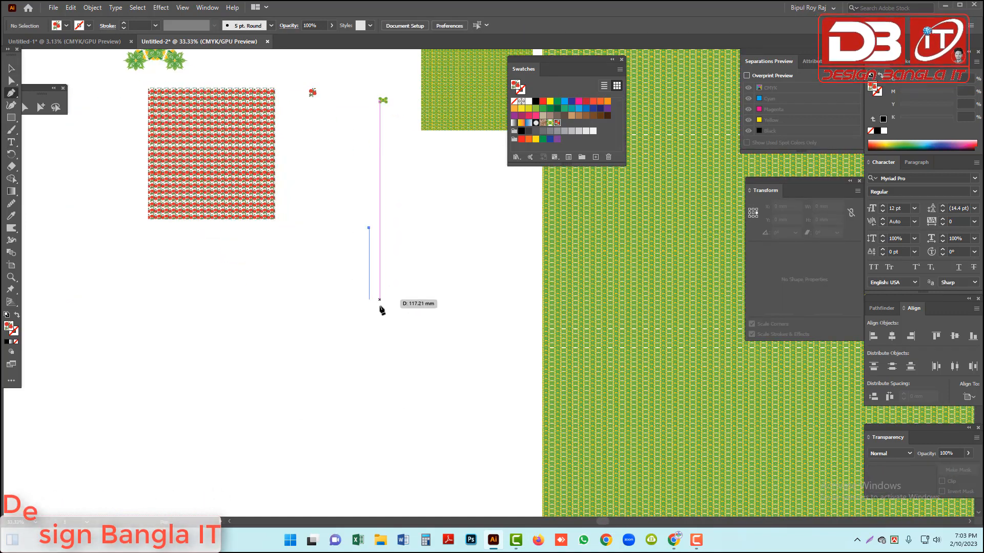
- Draw a vertical line about 139 mm long on the empty canvas with the Pen tool, using a 1 pt stroke and no fill
click(319, 303)
ctrl+click(372, 292)
drag(444, 292, 307, 304)
ctrl+click(411, 277)
drag(409, 289, 276, 310)
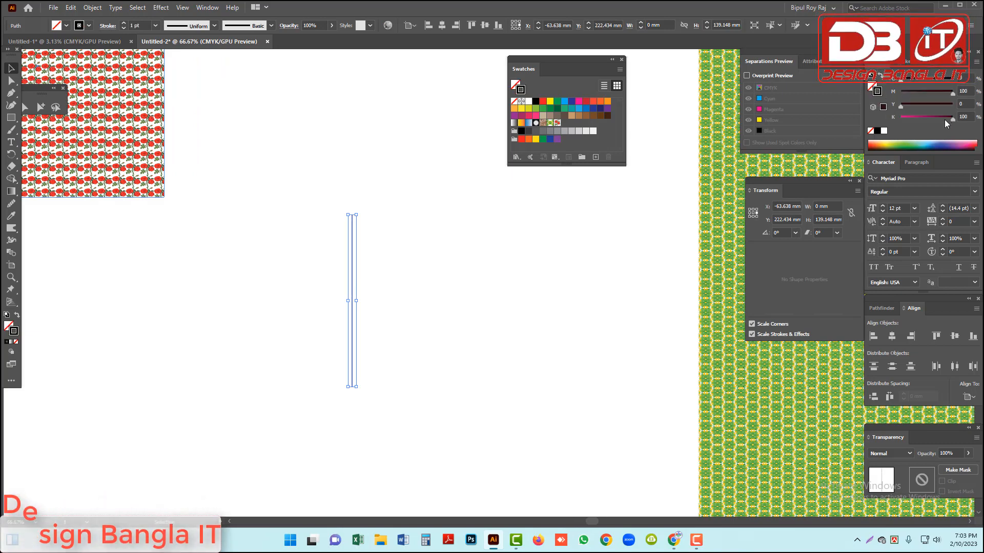
- Color the vertical line magenta and add a yellow copy rotated to horizontal, crossing it at the centre
drag(406, 291, 336, 323)
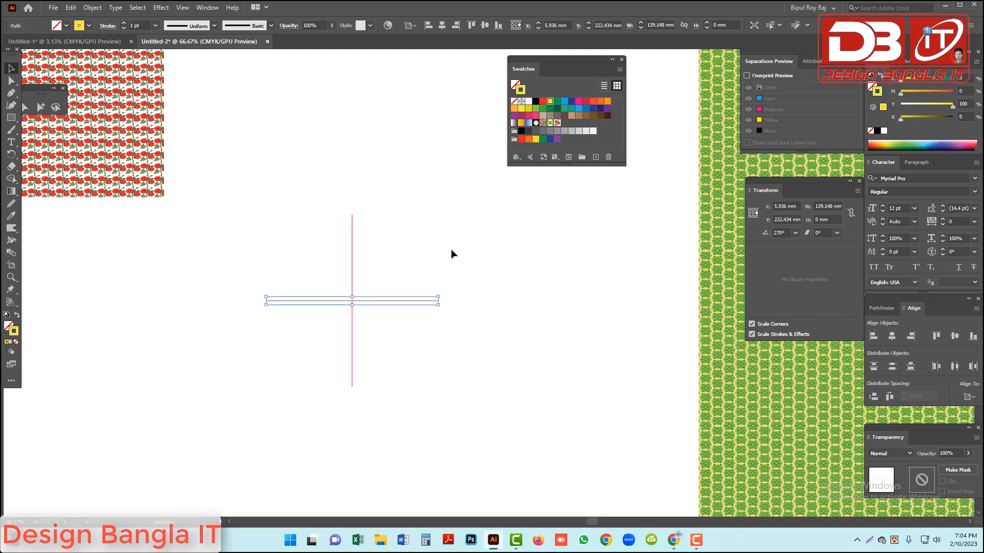
click(470, 306)
- Make a copy of the yellow line rotated about 3.7° clockwise around the crossing point
drag(420, 276, 421, 277)
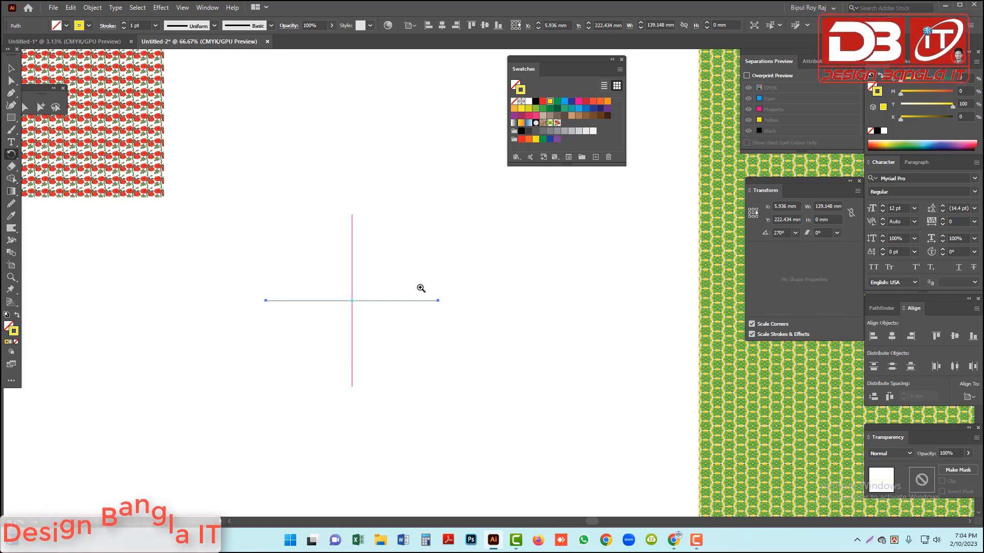
ctrl+click(421, 289)
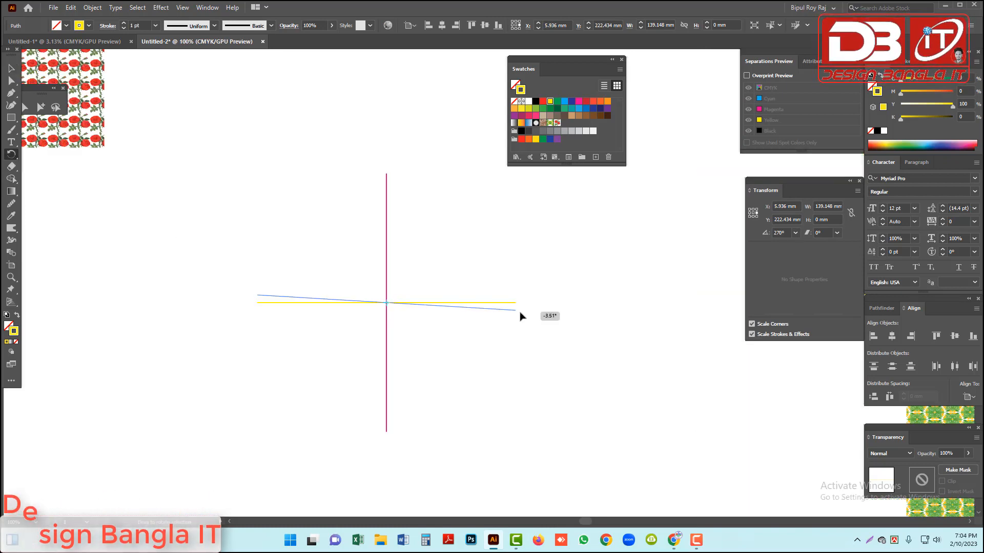
drag(520, 316, 520, 316)
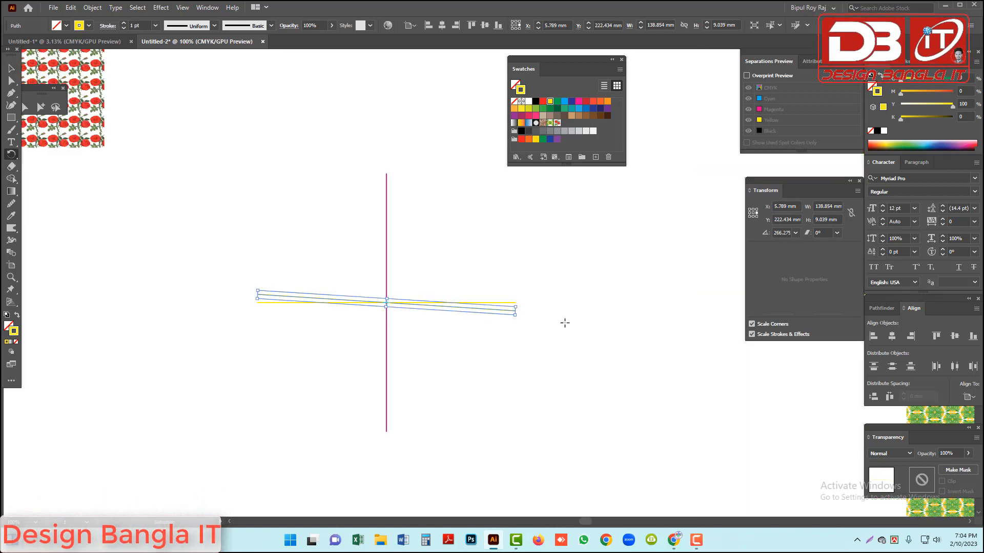
- Repeat the rotated copy of the yellow line until the lines form a full circular sunburst
key(ctrl+d)
key(ctrl+d)
key(ctrl+d)
key(ctrl+d)
key(ctrl+d)
key(ctrl+d)
key(ctrl+d)
key(ctrl+d)
key(ctrl+d)
key(ctrl+d)
key(ctrl+d)
key(ctrl+d)
key(ctrl+d)
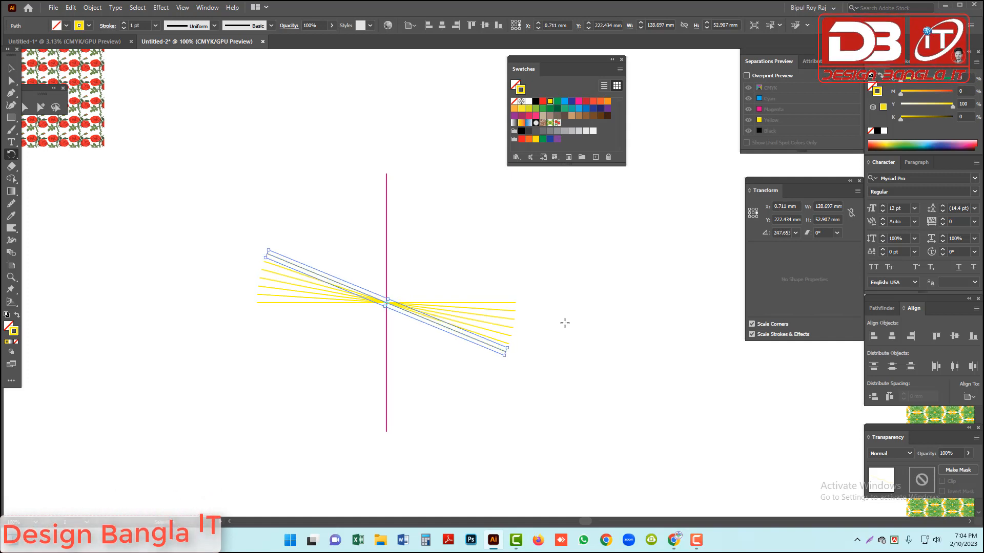
key(ctrl+d)
key(ctrl+d)
key(ctrl+d)
key(ctrl+d)
key(ctrl+d)
key(ctrl+d)
key(ctrl+d)
key(ctrl+d)
key(ctrl+d)
key(ctrl+d)
key(ctrl+d)
key(ctrl+d)
key(ctrl+d)
key(ctrl+d)
key(ctrl+d)
key(ctrl+d)
key(ctrl+d)
key(ctrl+d)
key(ctrl+d)
key(ctrl+d)
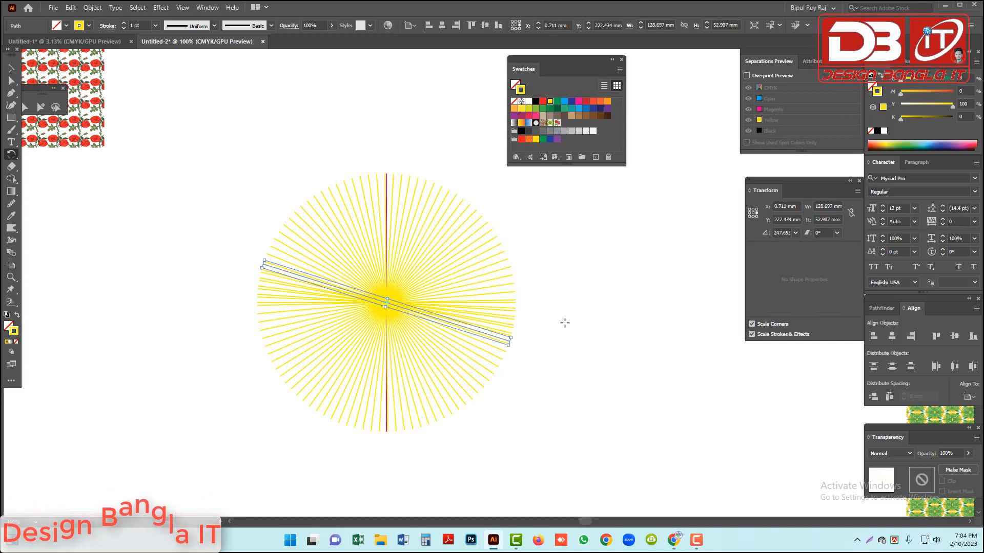
- Add the last rotated copies of the yellow line to complete the sunburst around the horizontal, leaving nothing selected
key(ctrl+d)
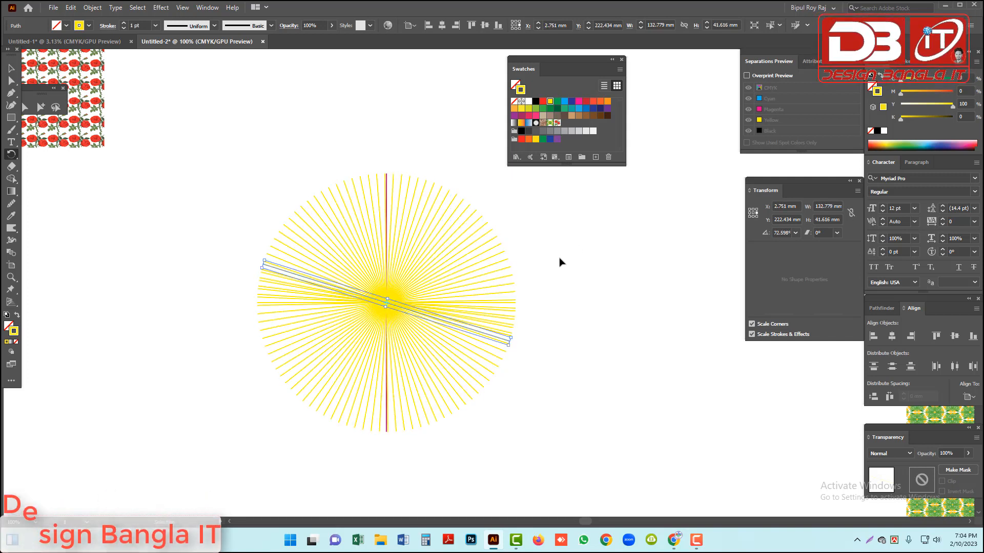
drag(279, 307, 385, 357)
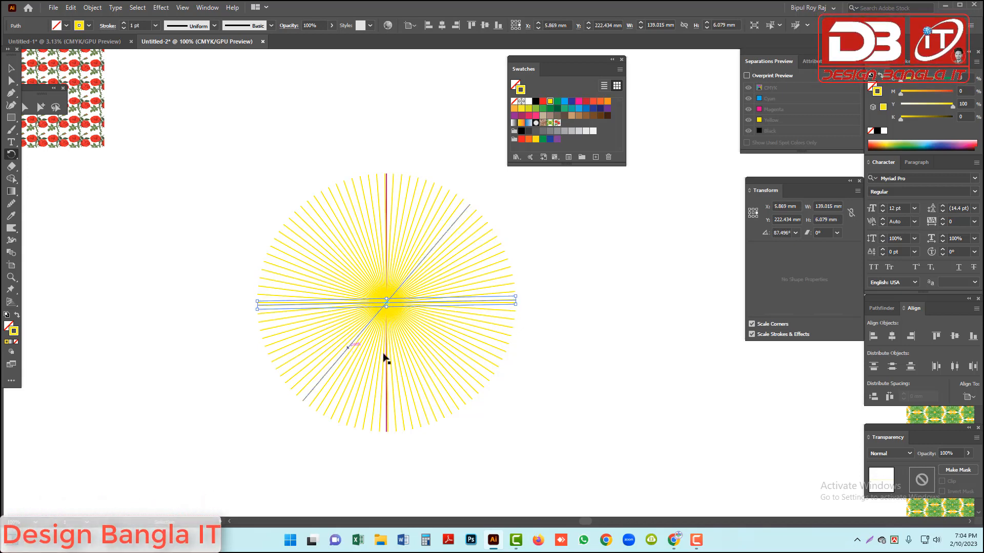
key(ctrl+d)
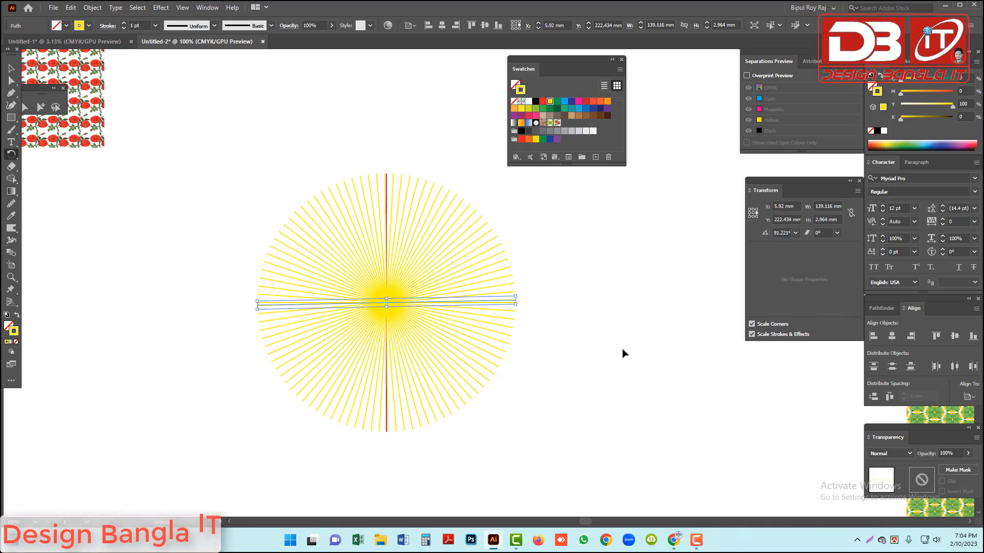
key(v)
click(356, 164)
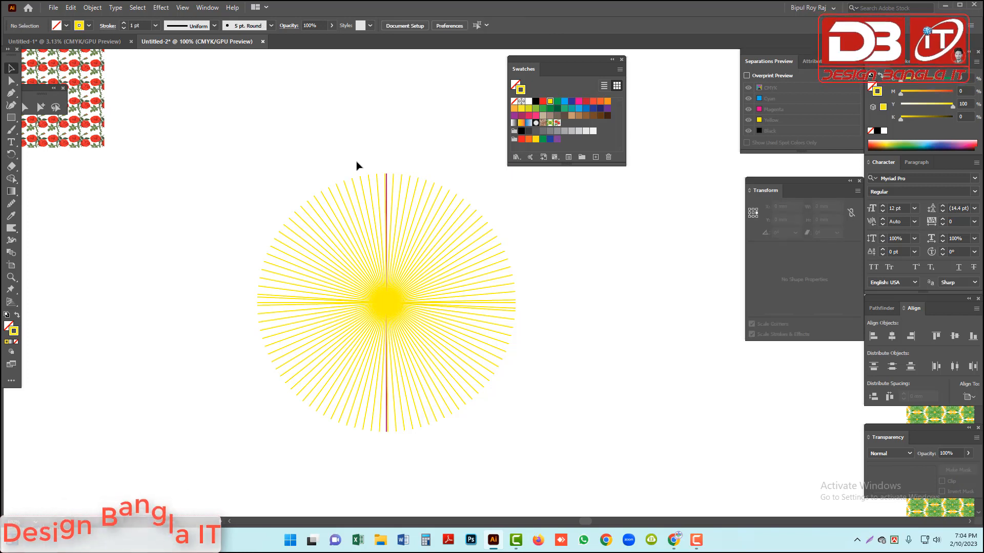
- Recolor one upper-right sunburst line brown, the steeper pair beside it red and a pair at the upper left magenta
click(510, 300)
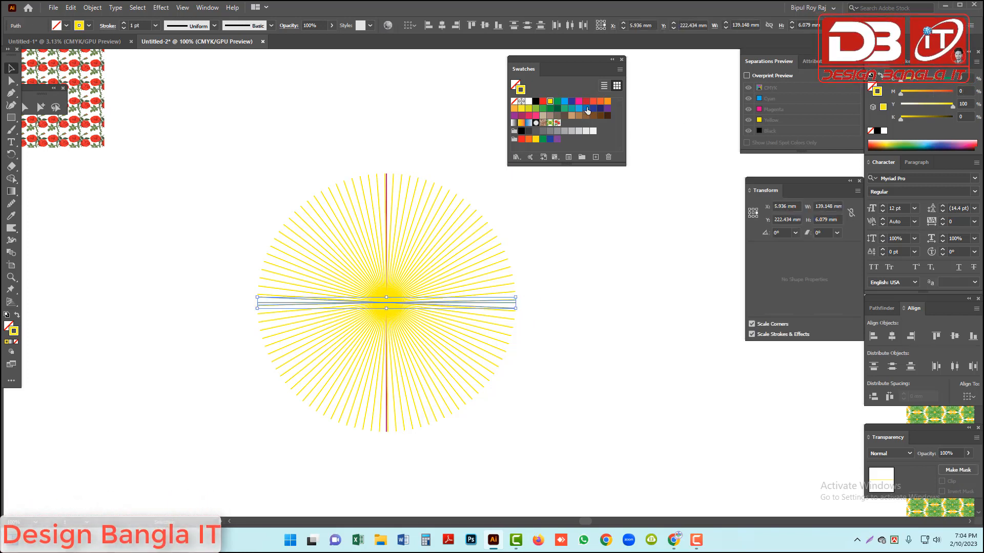
click(466, 208)
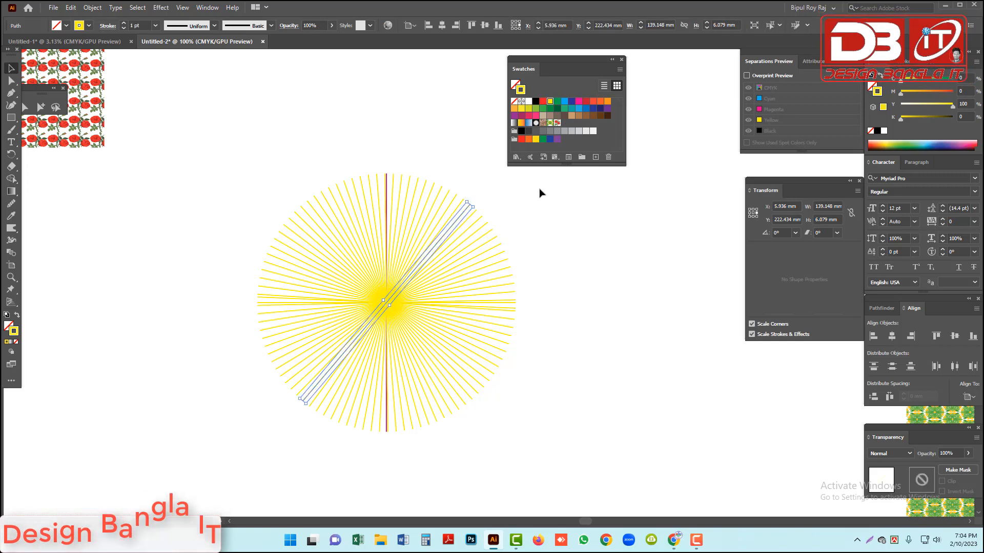
click(578, 116)
click(441, 183)
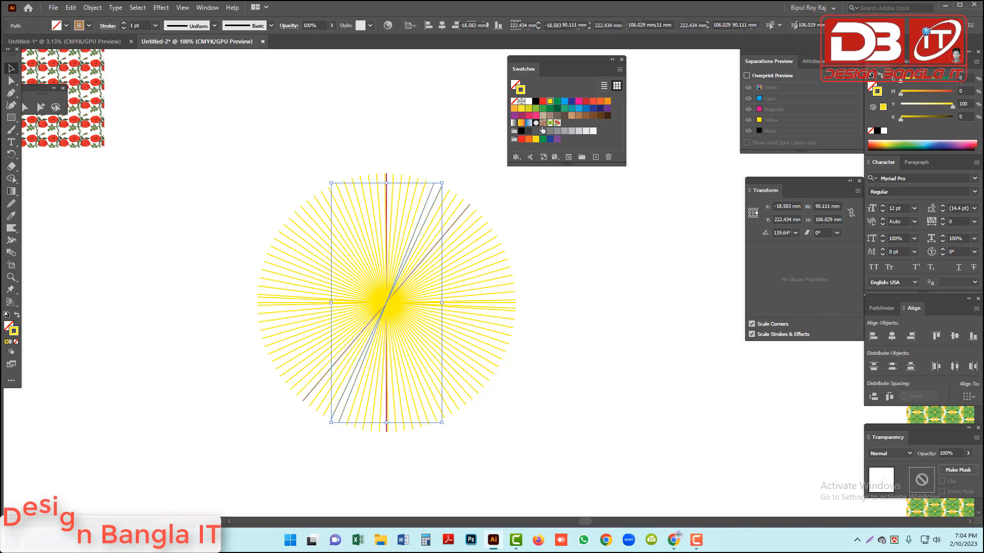
click(586, 102)
drag(275, 181, 297, 221)
click(579, 101)
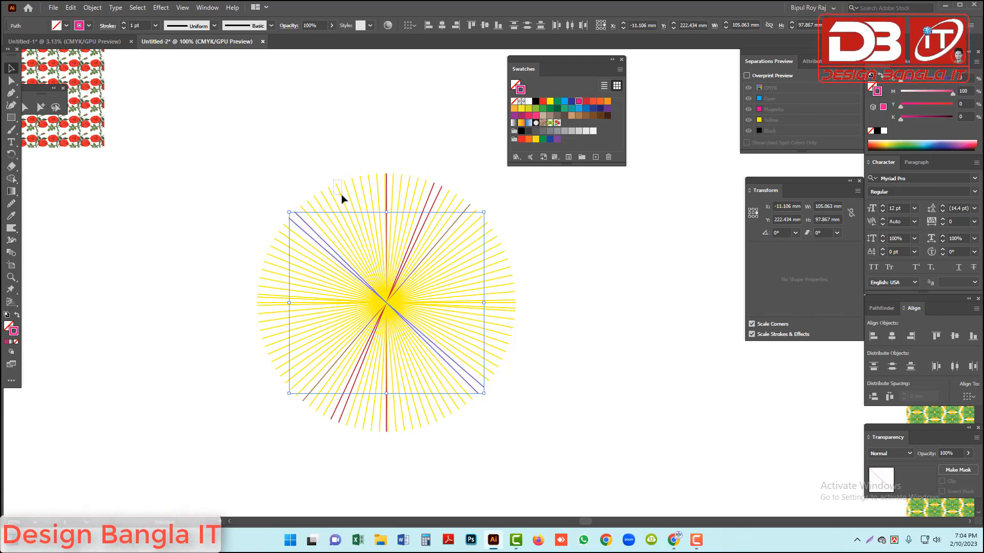
- Recolor a steep upper-left line violet, a shallow pair rising to the right crimson and another upper-left pair cyan blue
click(340, 197)
click(608, 109)
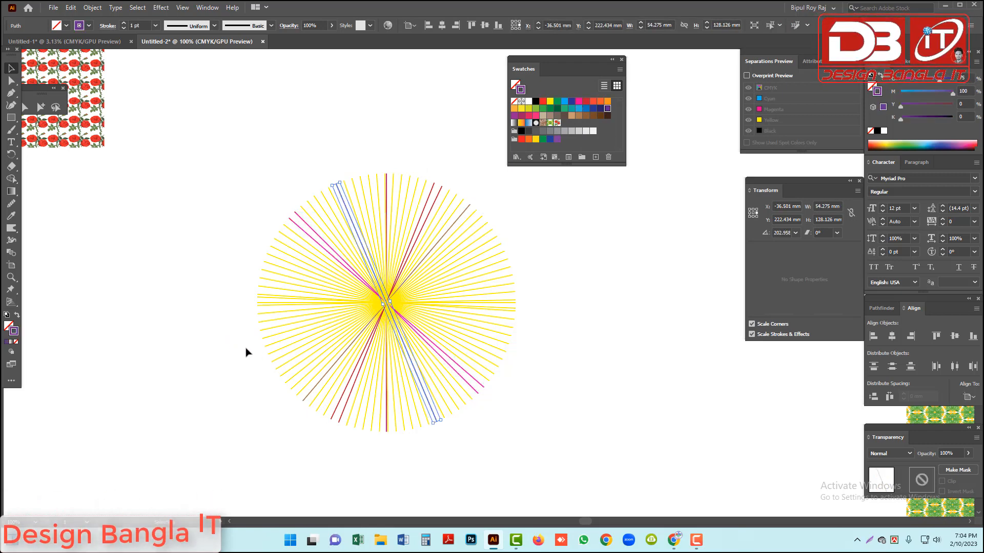
drag(229, 338, 274, 361)
click(529, 116)
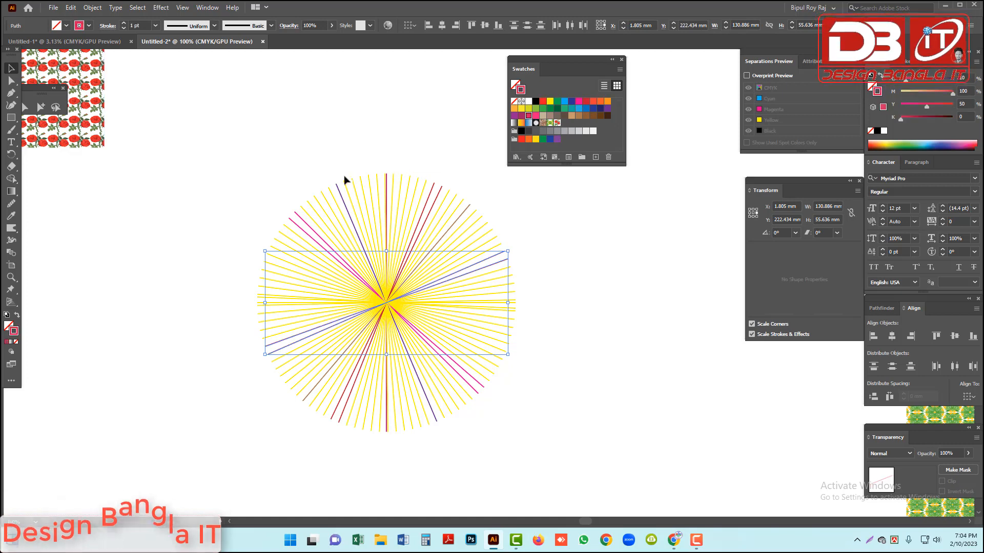
click(317, 197)
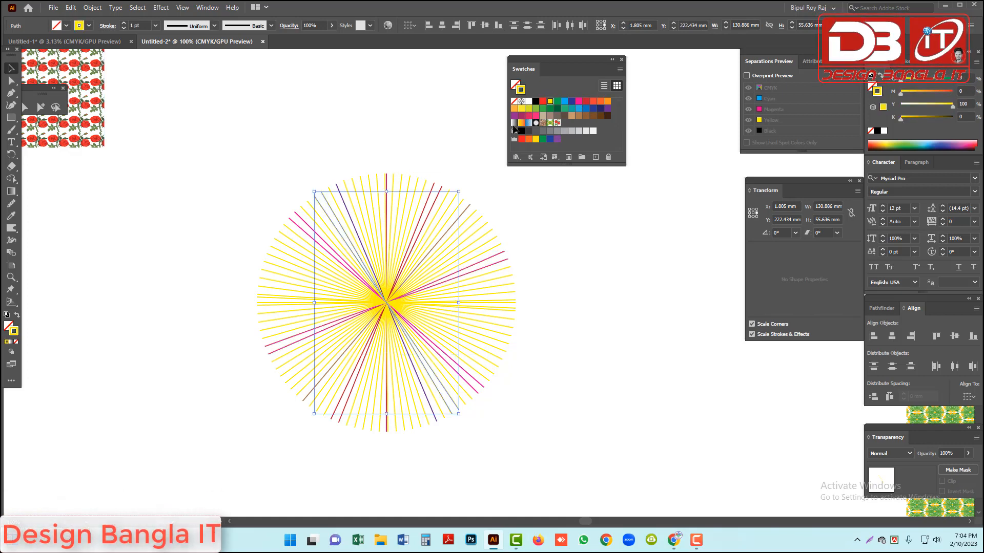
click(564, 101)
- Recolor one line just right of vertical red-orange, and the shallow upper-left and near-horizontal lines in two greens
click(408, 184)
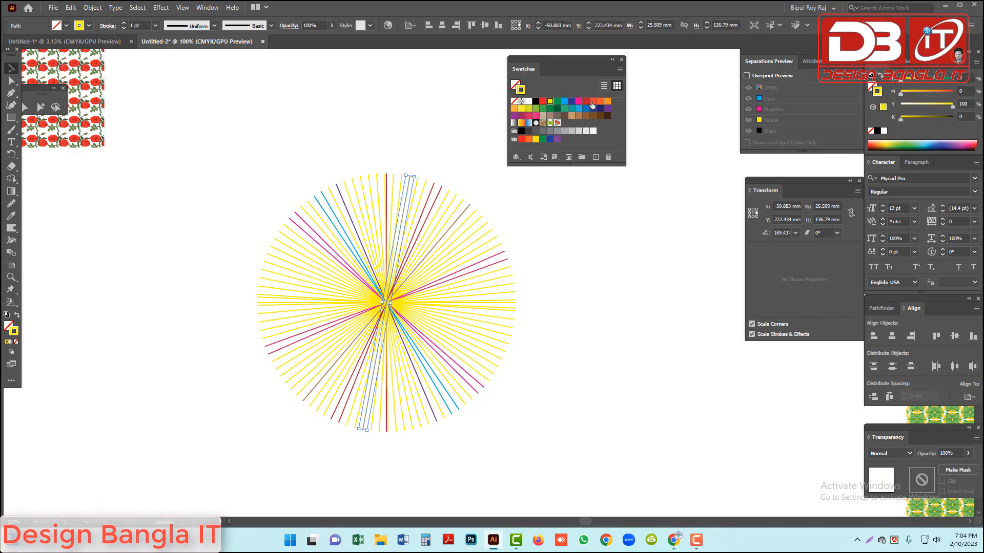
click(592, 103)
drag(278, 257, 279, 258)
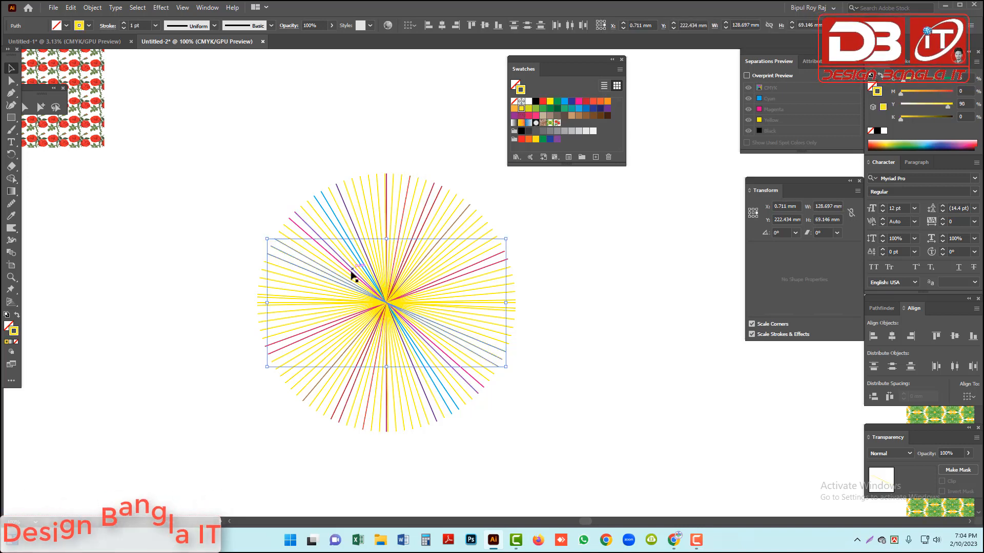
click(565, 110)
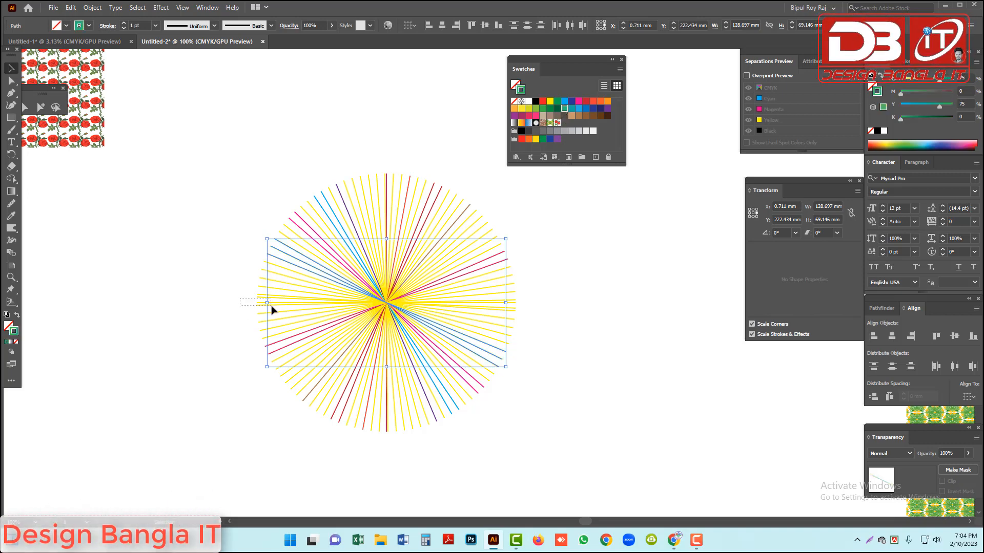
drag(272, 307, 271, 306)
click(544, 109)
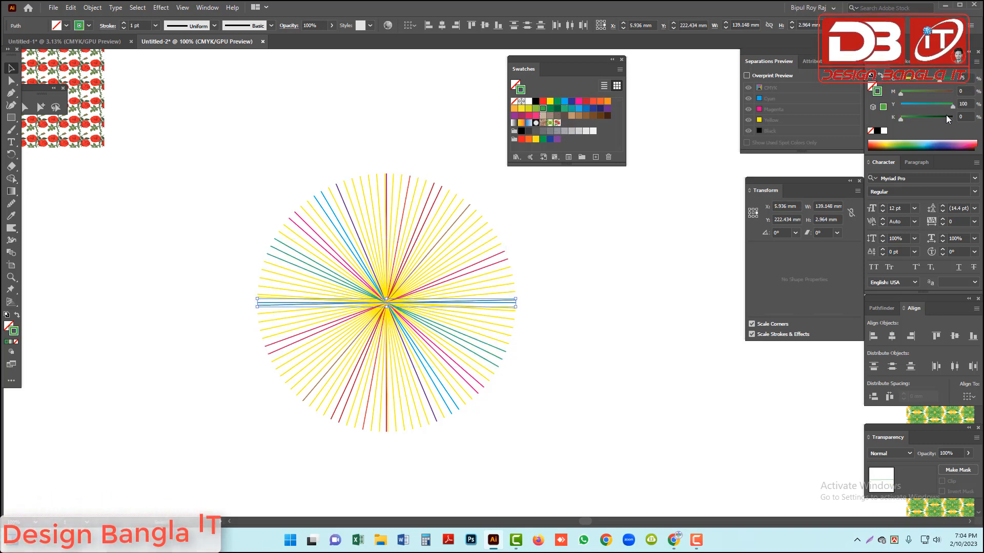
- Recolor further groups of yellow lines teal and dark blue at the upper right, and brown just below horizontal on the right
click(444, 208)
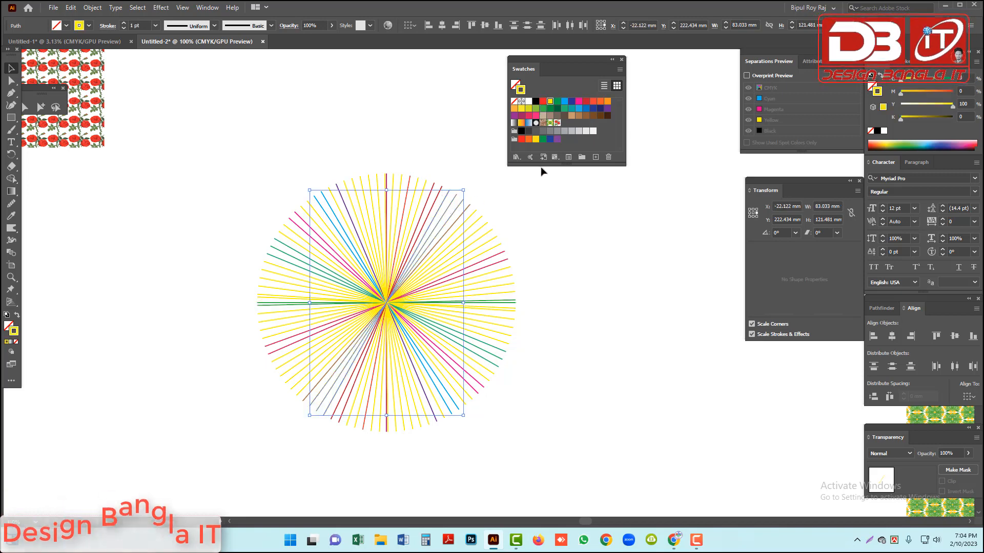
click(572, 109)
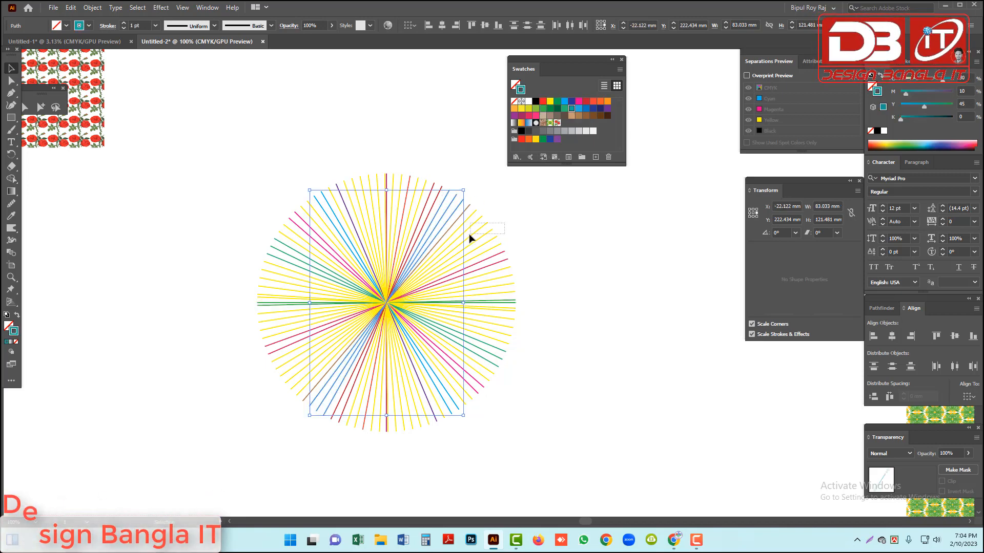
drag(469, 237, 468, 239)
click(592, 108)
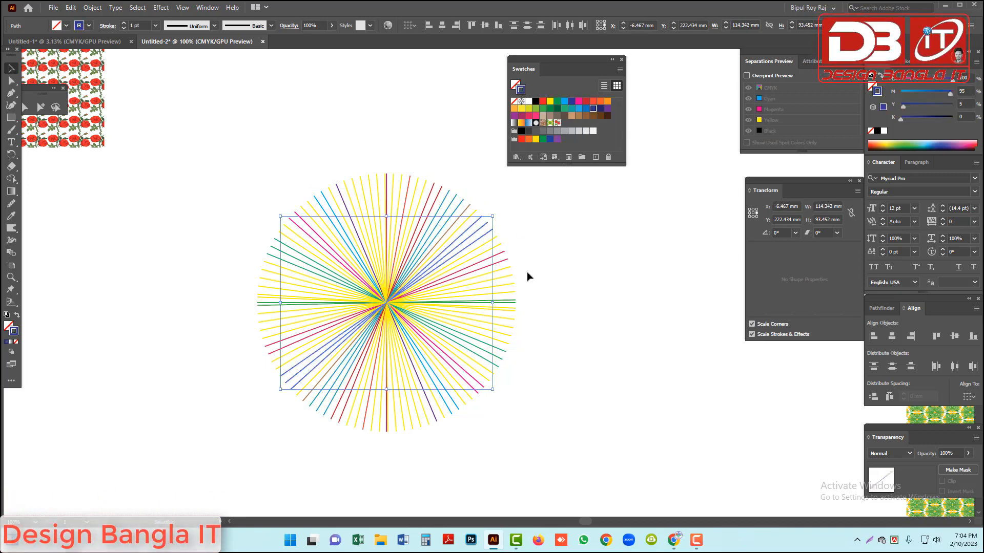
click(521, 332)
drag(504, 315, 505, 314)
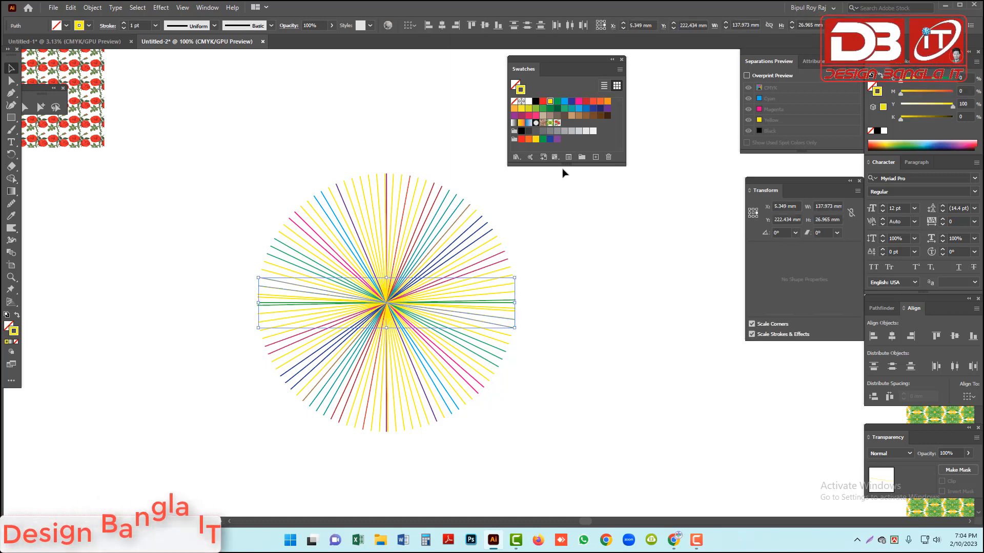
click(570, 123)
- Recolor the lines just left of vertical cyan blue and one line slightly above horizontal on the right red-orange
drag(355, 175, 417, 185)
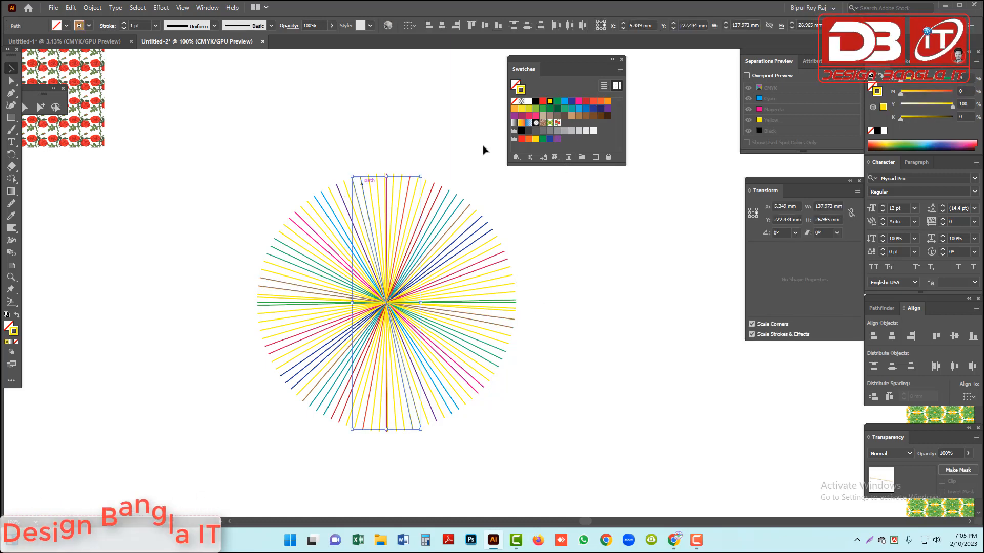
click(564, 103)
click(407, 145)
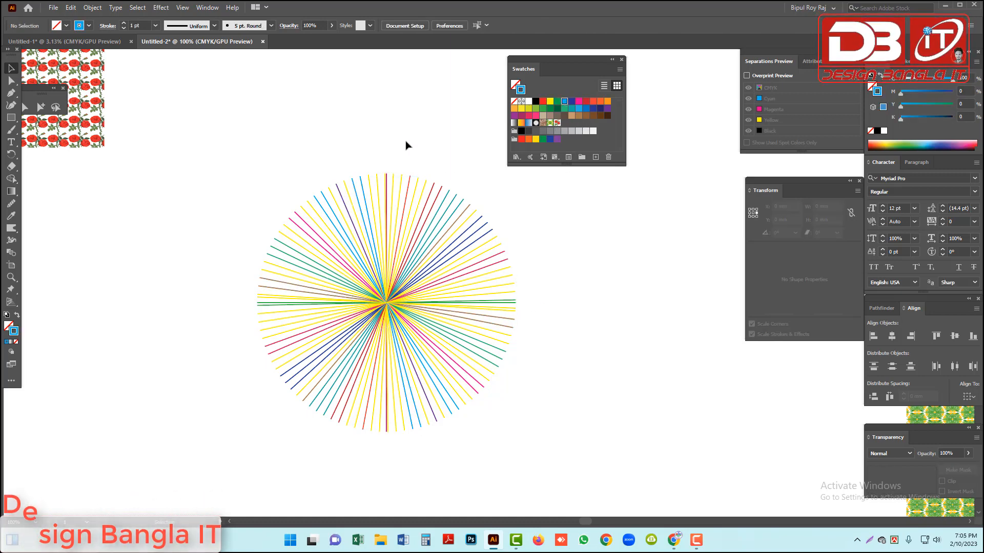
drag(265, 326, 263, 324)
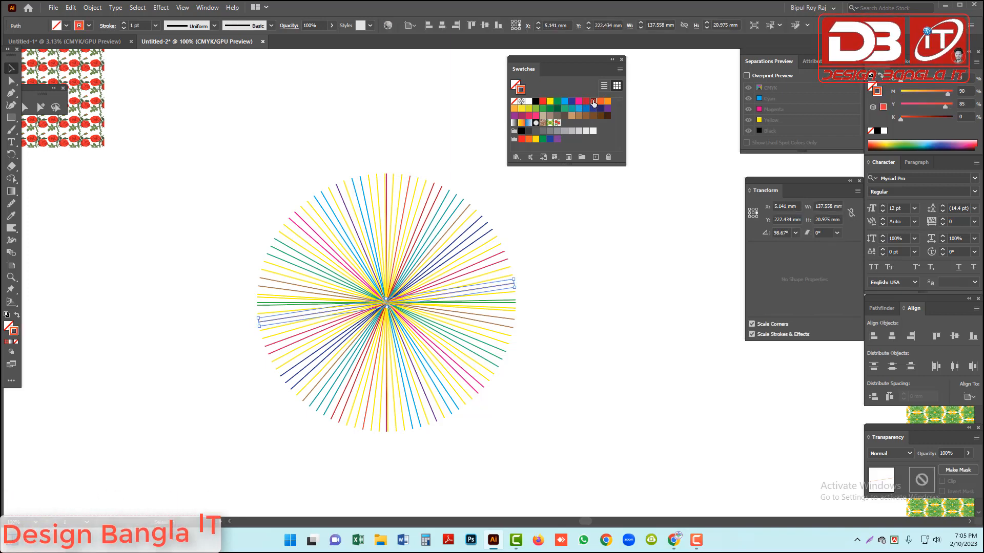
- Group all the sunburst lines and scale the group down proportionally to about 23 mm wide
drag(233, 155, 589, 452)
key(a)
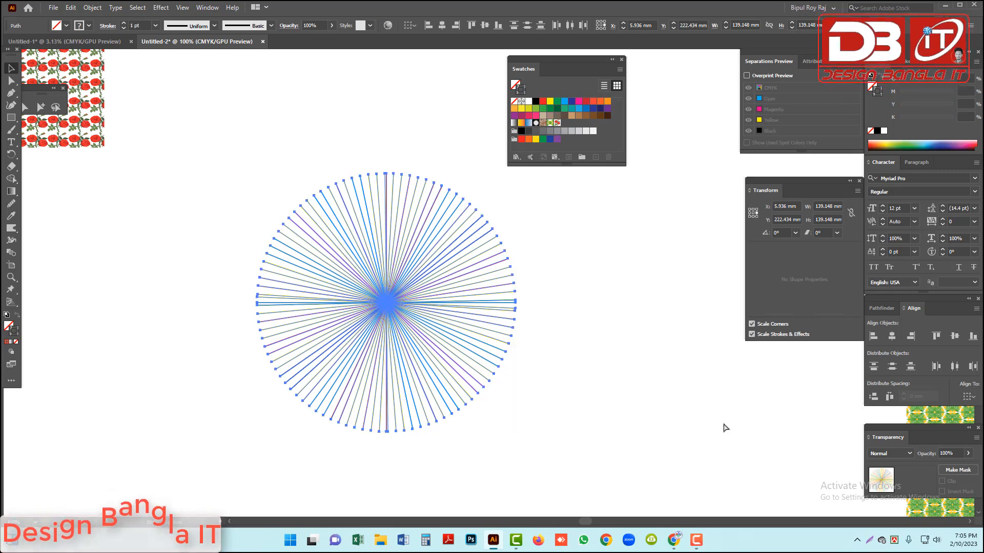
key(v)
drag(514, 303, 599, 143)
click(518, 340)
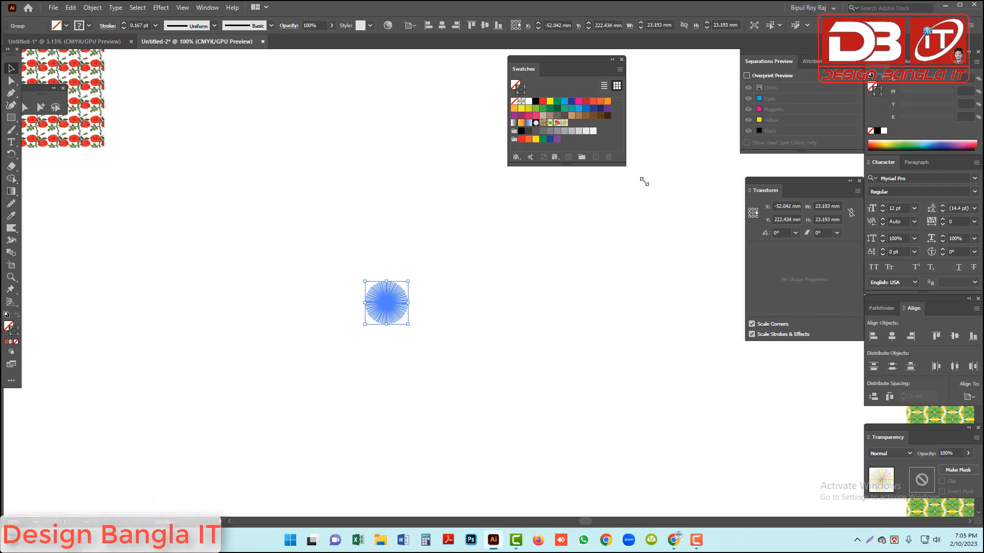
- Enlarge the Swatches panel, save the small sunburst as a pattern swatch and move the motif up out of the way
drag(625, 164, 781, 271)
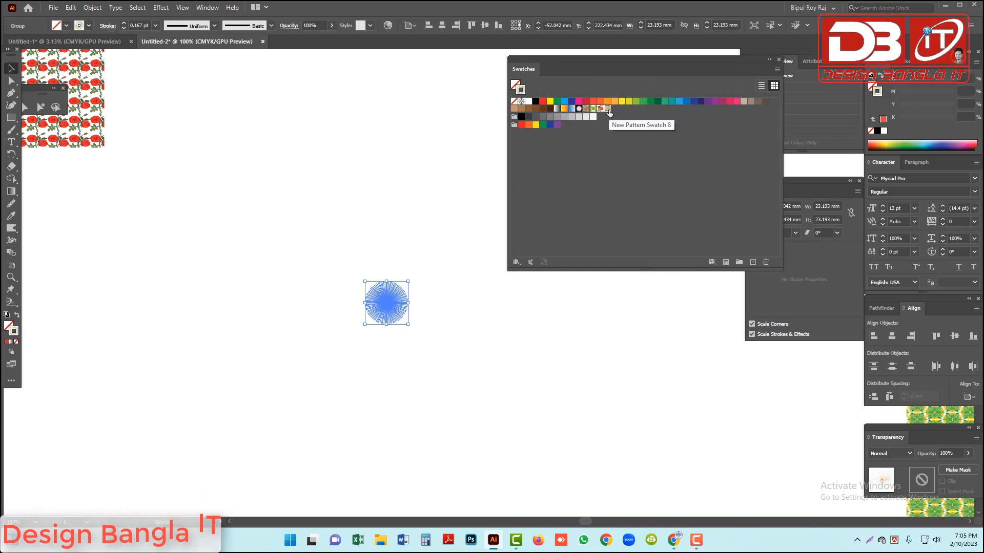
click(608, 108)
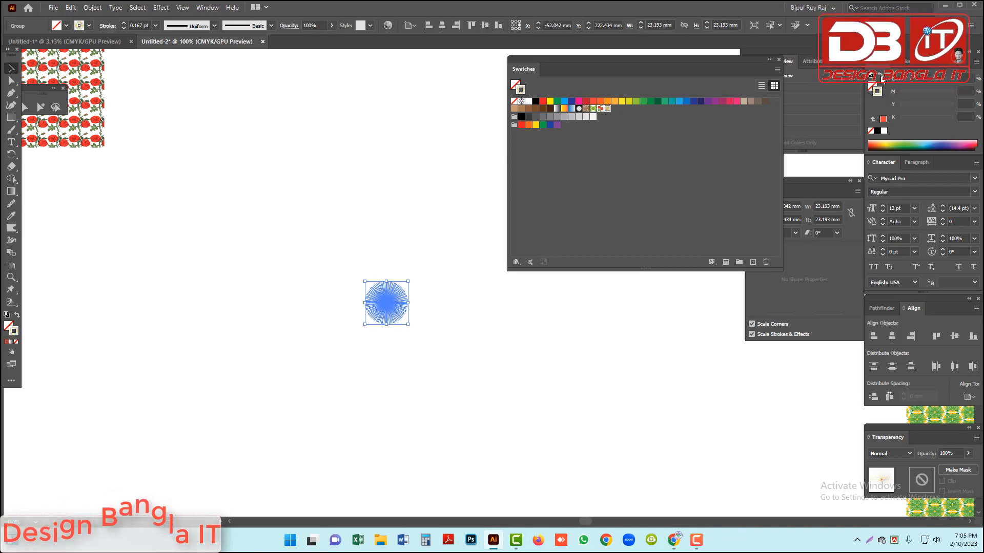
drag(383, 305, 331, 87)
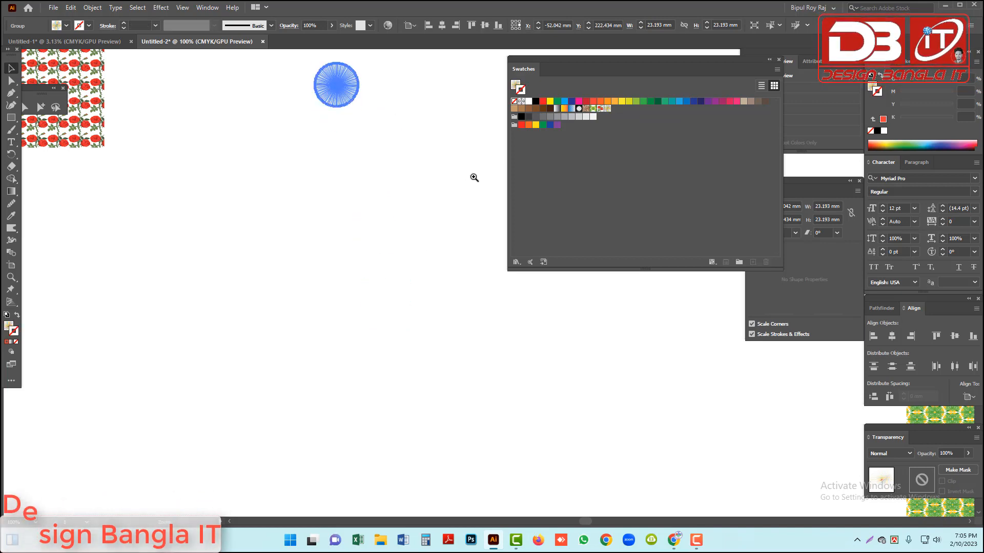
- Draw a black rectangle about 415 × 288 mm without a stroke in the empty area below the sunburst
key(ctrl+minus)
click(474, 322)
drag(478, 330, 445, 271)
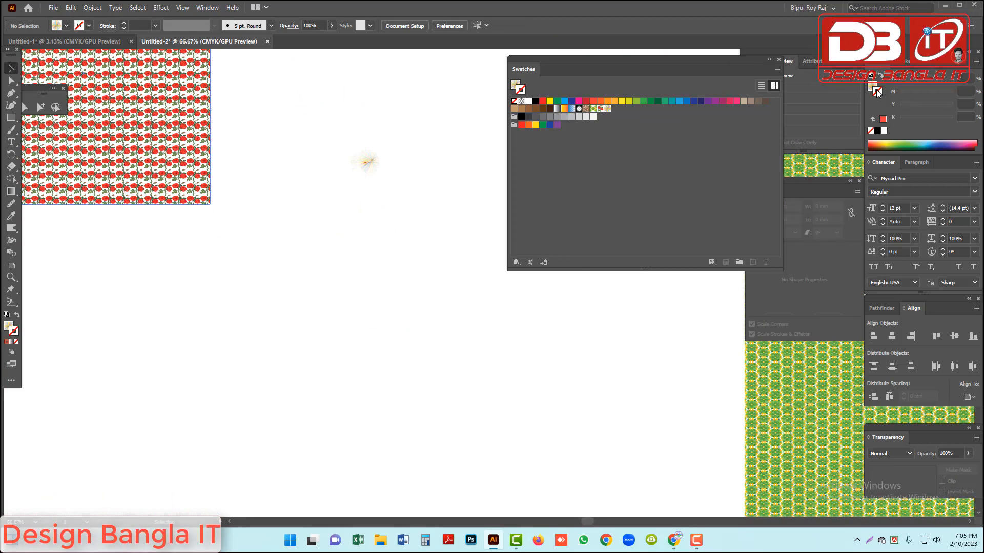
click(877, 131)
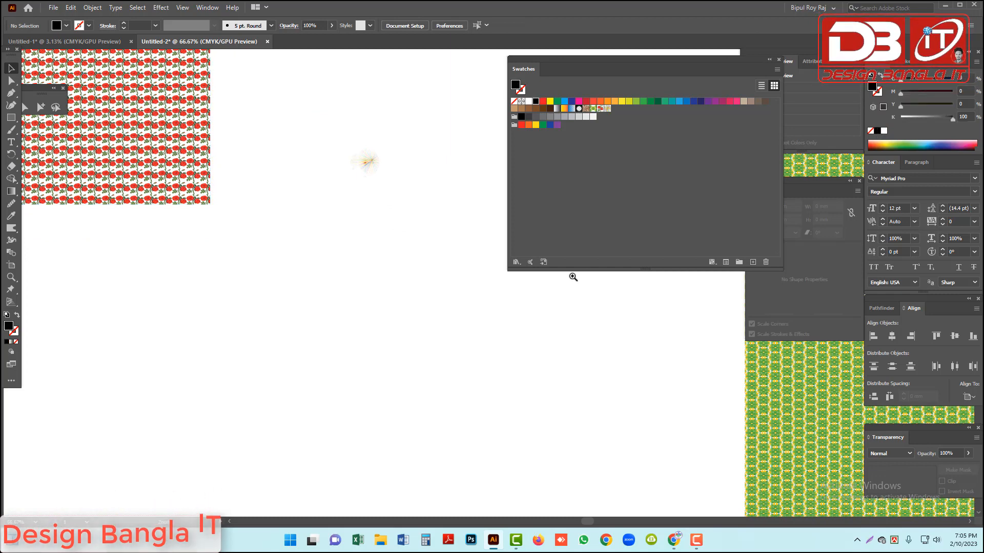
drag(506, 330, 483, 215)
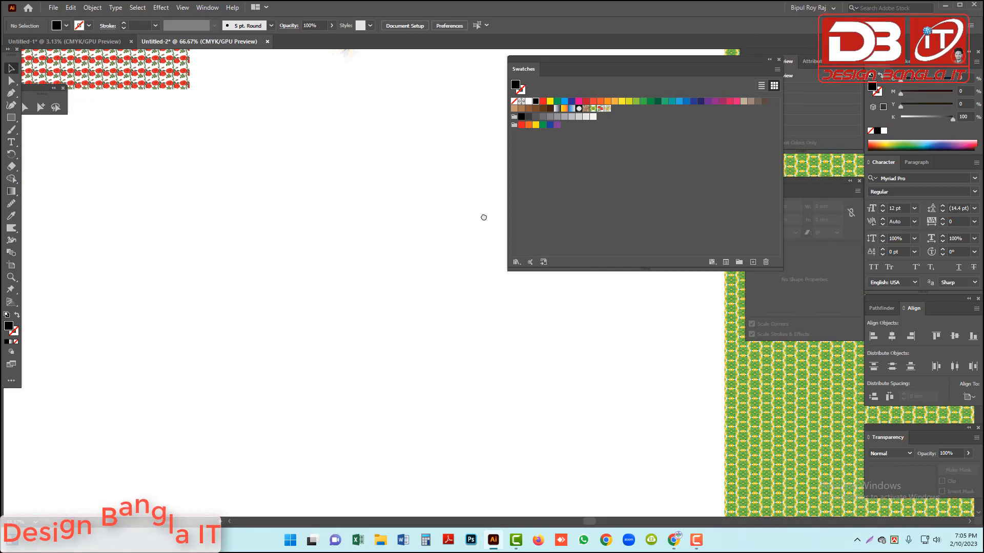
key(m)
drag(99, 131, 612, 487)
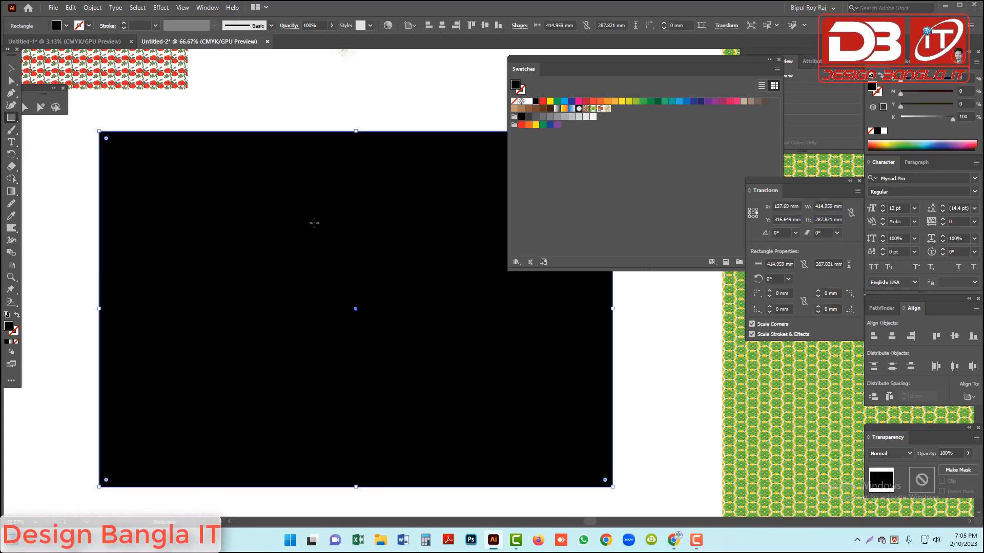
- Fill the black rectangle with the sunburst pattern swatch and deselect it
click(607, 110)
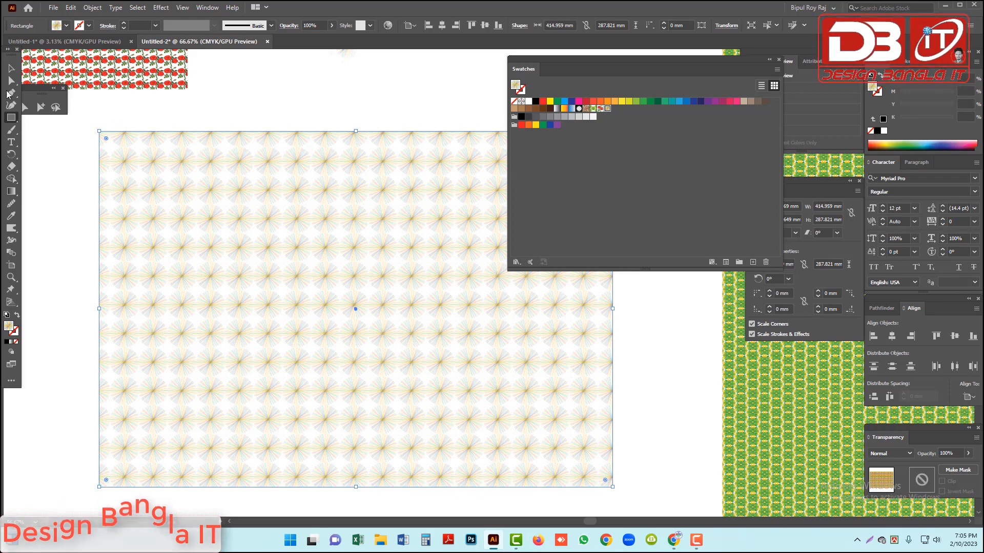
click(10, 70)
click(210, 110)
- Examine the repeating sunburst tiles in the filled rectangle up close and as an overall pattern
drag(119, 127, 246, 238)
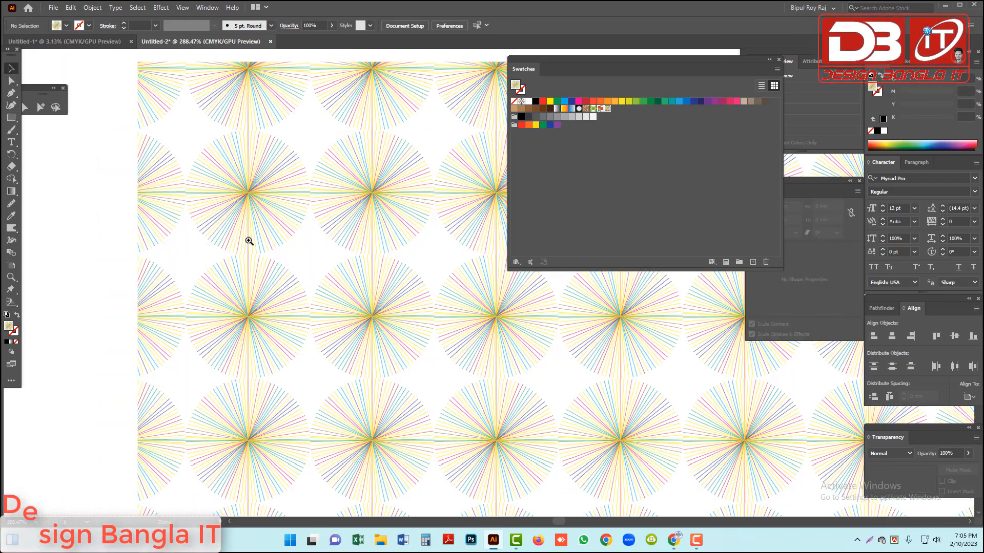
drag(193, 140, 400, 288)
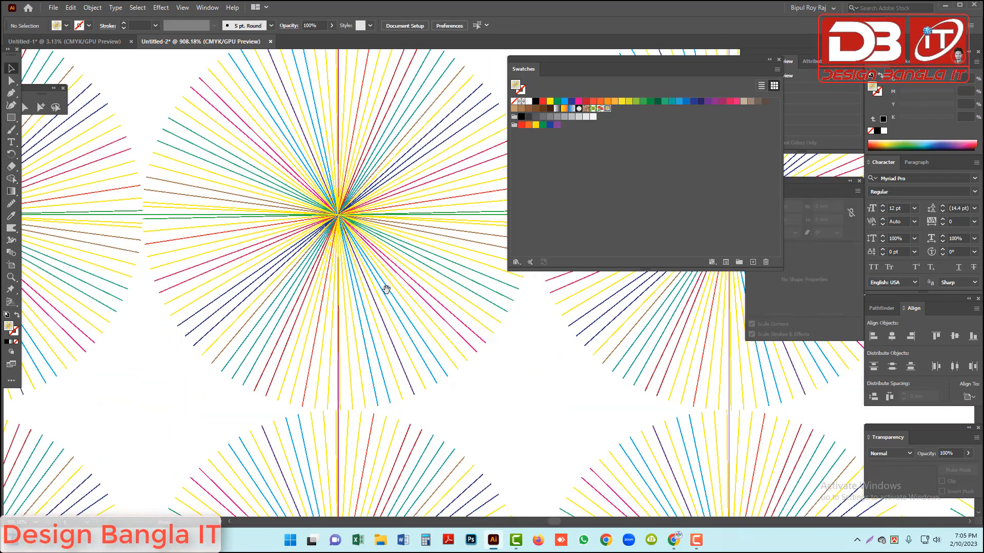
ctrl+alt+click(631, 393)
ctrl+alt+click(631, 393)
ctrl+alt+click(629, 390)
ctrl+alt+click(560, 367)
ctrl+alt+click(559, 367)
ctrl+alt+click(462, 326)
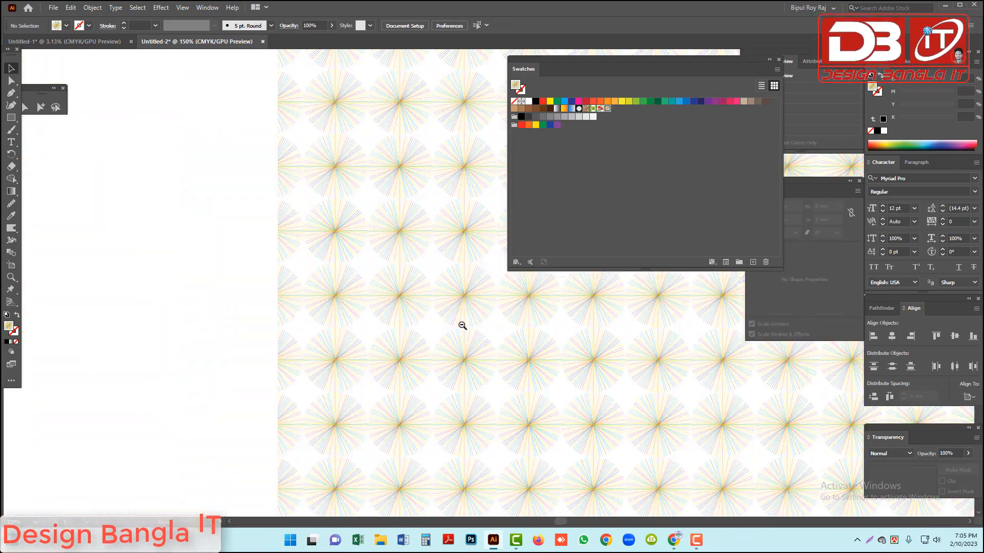
- Move the large green ornament rectangle against the right edge of the sunburst rectangle, with their bottom edges aligned, and deselect it
ctrl+alt+click(451, 327)
drag(308, 329, 376, 344)
ctrl+alt+click(424, 332)
drag(439, 341, 416, 342)
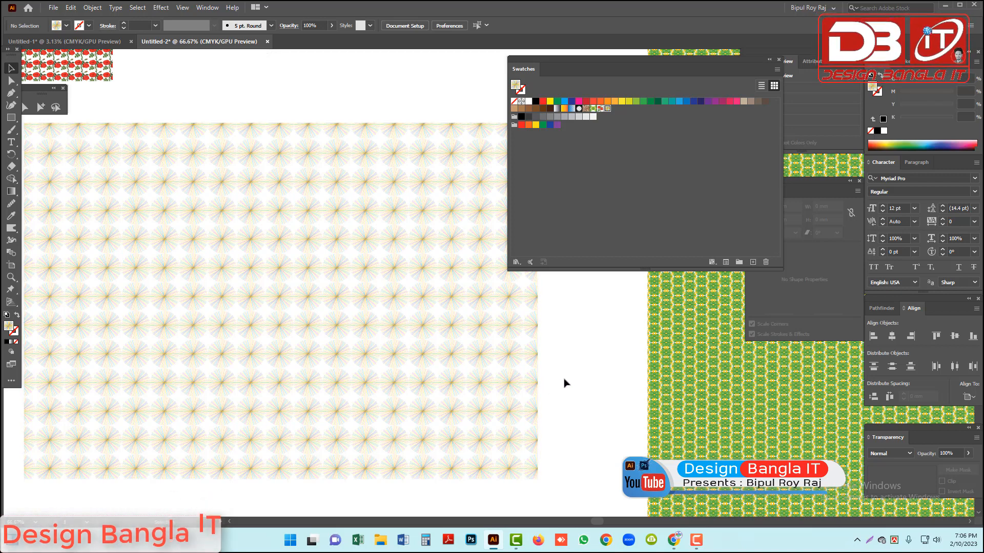
drag(477, 397, 477, 396)
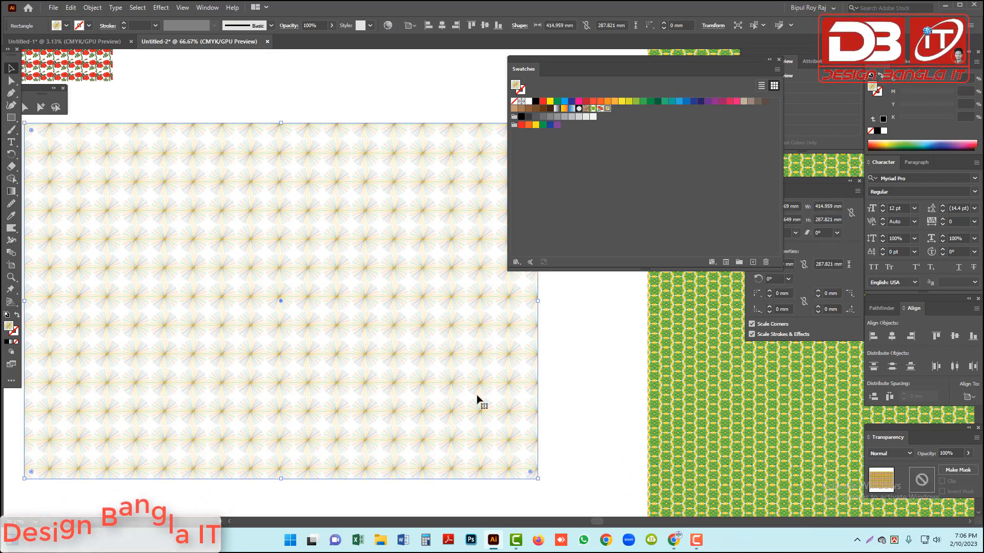
drag(696, 460, 609, 406)
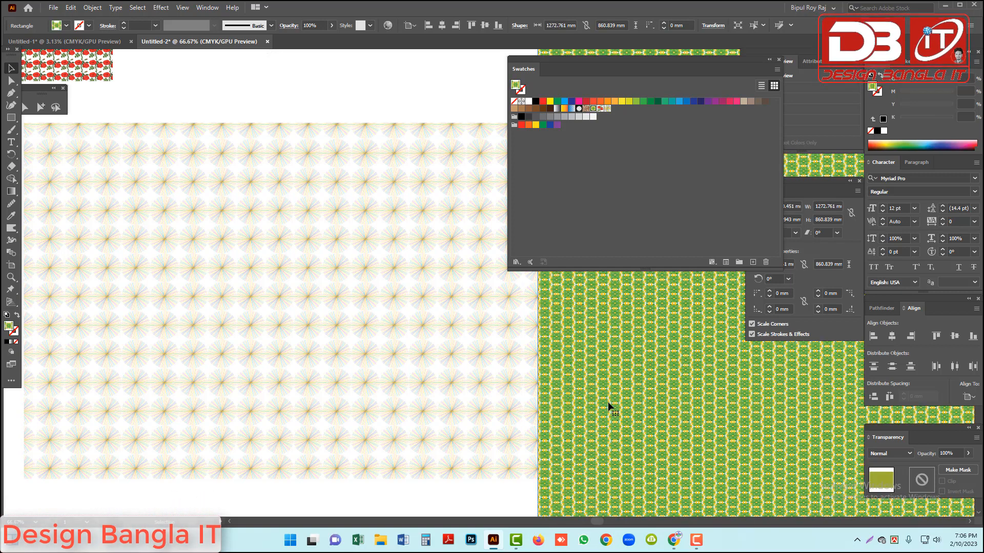
drag(622, 315, 634, 316)
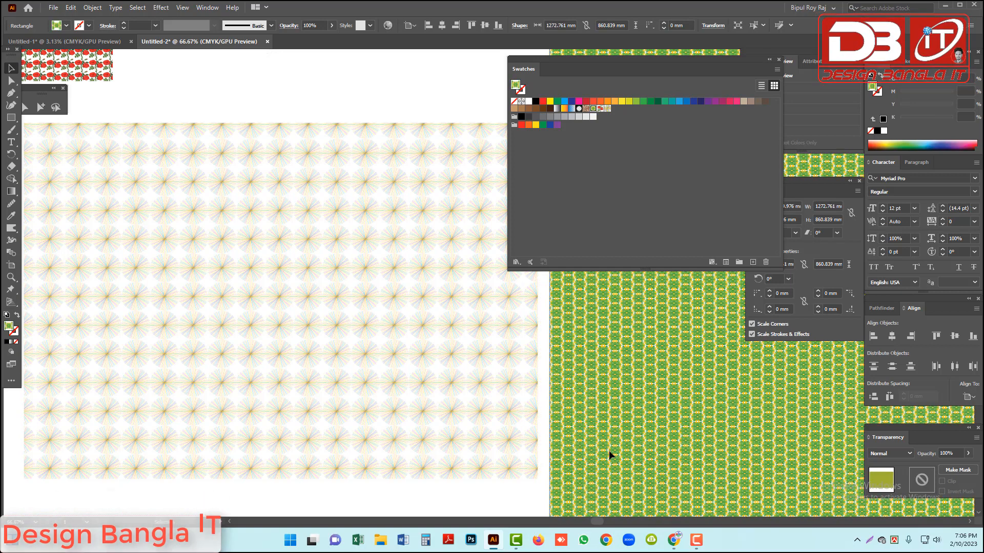
drag(590, 382, 485, 457)
click(641, 506)
- Place the rose-patterned rectangle on top of the sunburst rectangle, flush with the large green rectangle's left edge, and deselect it
ctrl+alt+click(491, 360)
ctrl+alt+click(491, 361)
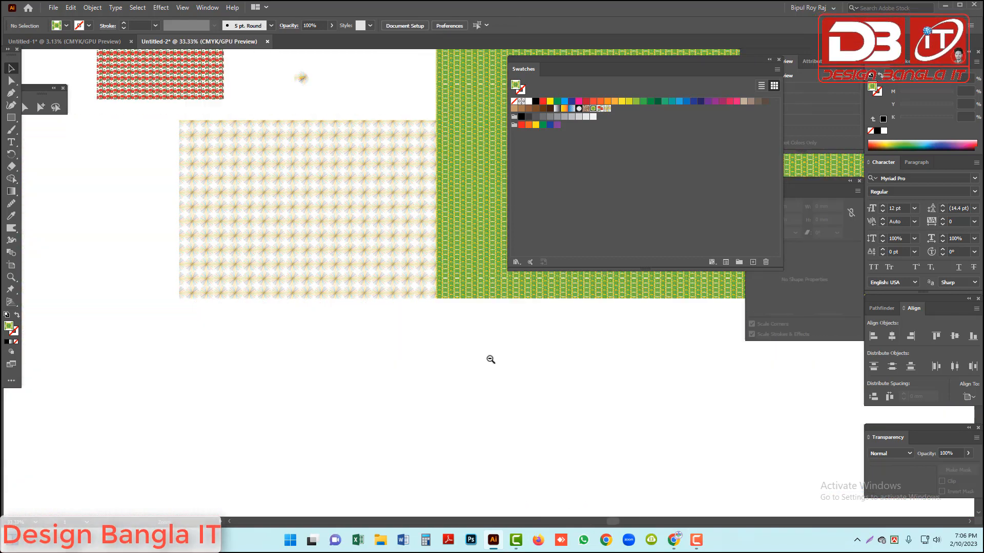
drag(502, 336, 483, 496)
drag(201, 238, 389, 262)
scroll(452, 284, up, 5)
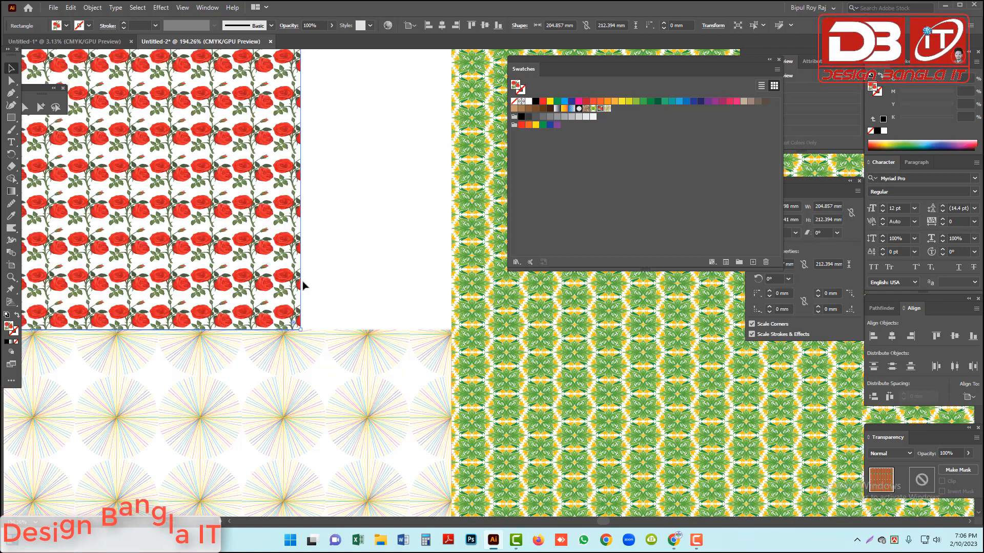
drag(302, 282, 446, 288)
scroll(529, 331, down, 3)
scroll(529, 331, down, 3)
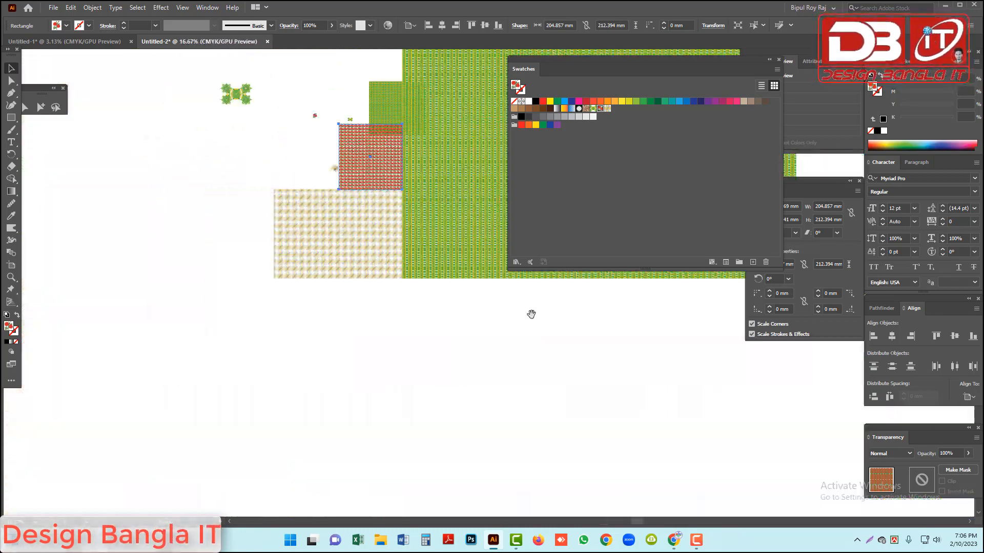
click(675, 398)
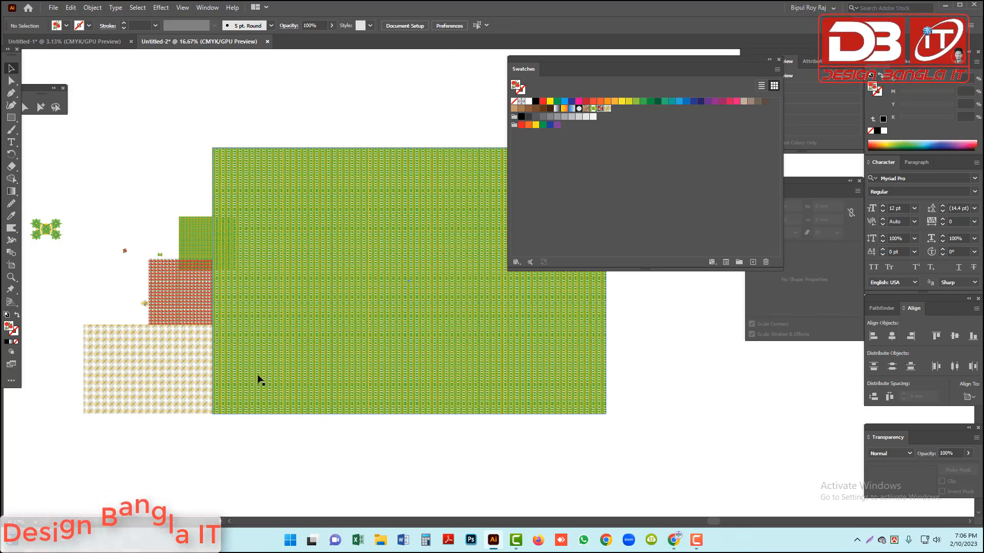
- Move the small green ornament rectangle onto the top of the rose rectangle, flush with the large green rectangle's left edge
ctrl+click(390, 269)
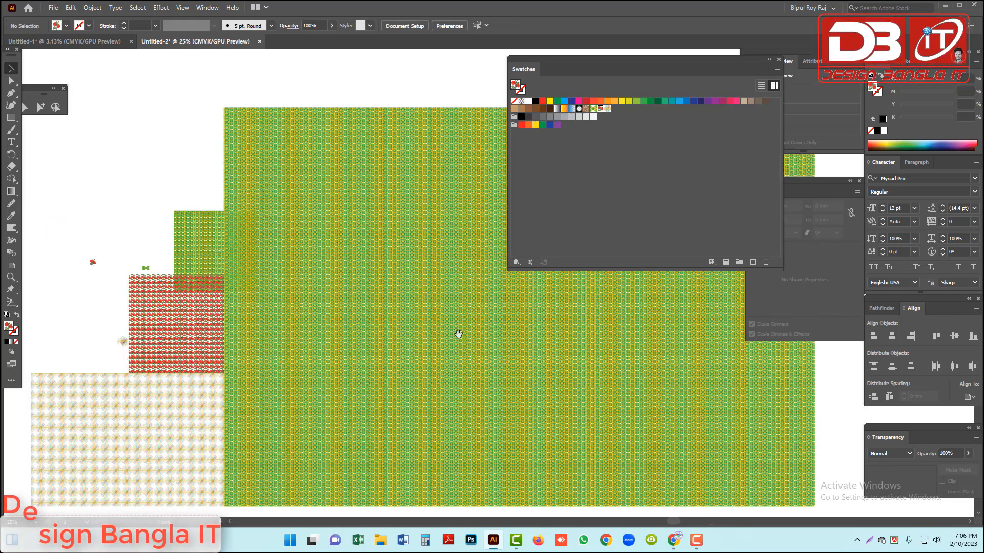
drag(485, 350, 420, 333)
mouse_move(131, 228)
mouse_down()
mouse_move(125, 204)
mouse_move(114, 220)
mouse_up()
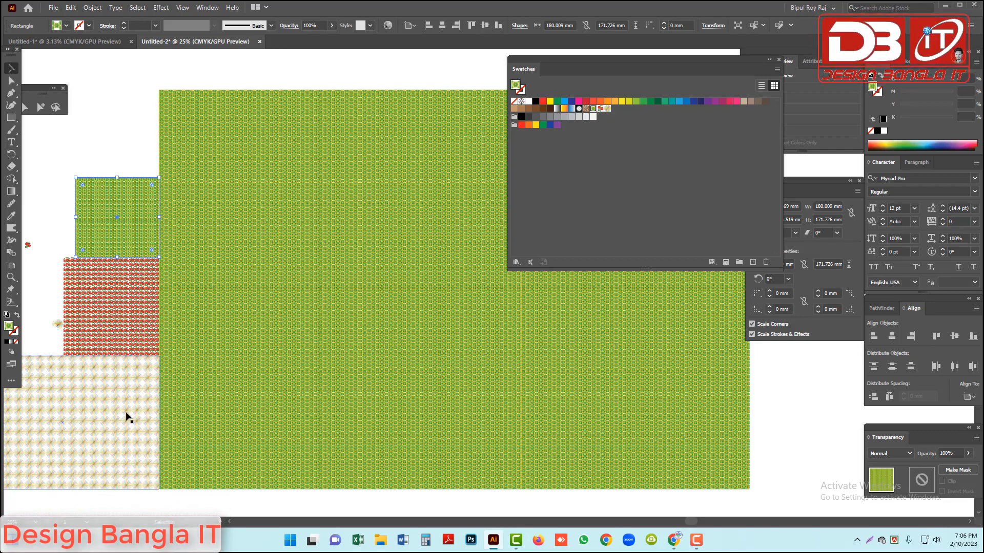
- Examine the arranged pattern rectangles where they meet, and inspect the repeating green ornament tiles up close with nothing selected
drag(76, 317, 216, 378)
drag(543, 397, 517, 408)
ctrl+alt+click(493, 317)
ctrl+alt+click(493, 317)
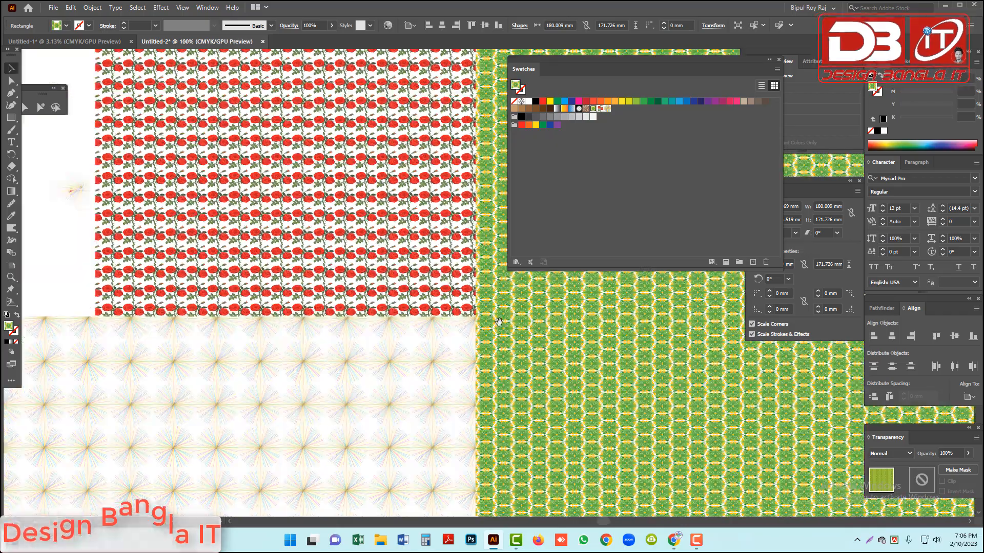
drag(598, 271, 433, 396)
ctrl+alt+click(437, 300)
drag(549, 285, 476, 339)
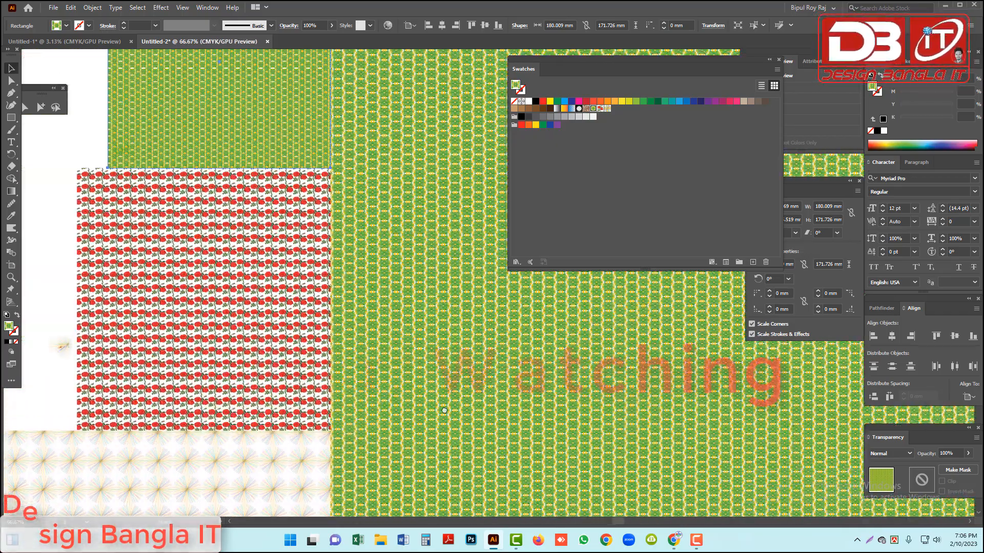
ctrl+alt+click(478, 341)
drag(581, 315, 435, 481)
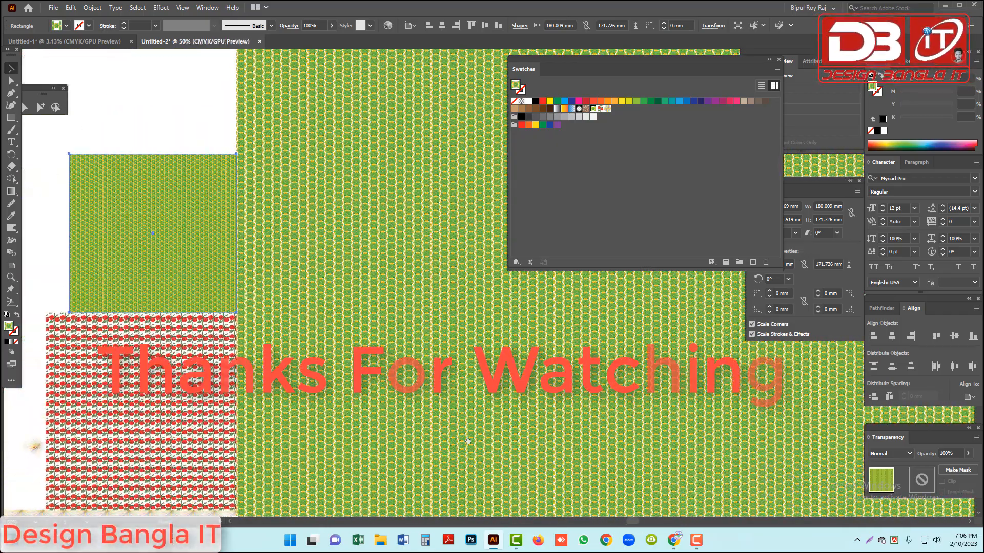
click(200, 130)
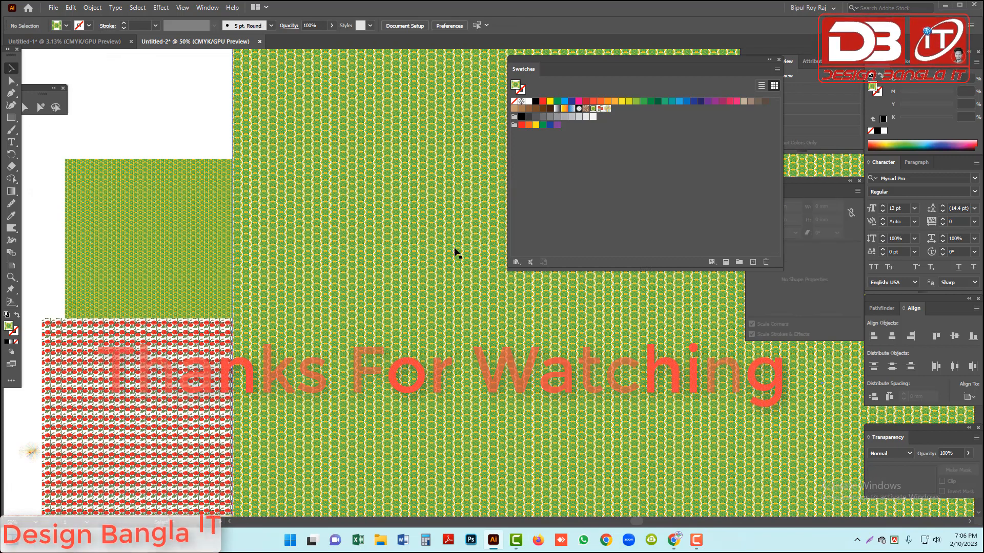
drag(331, 155, 407, 255)
drag(305, 171, 474, 314)
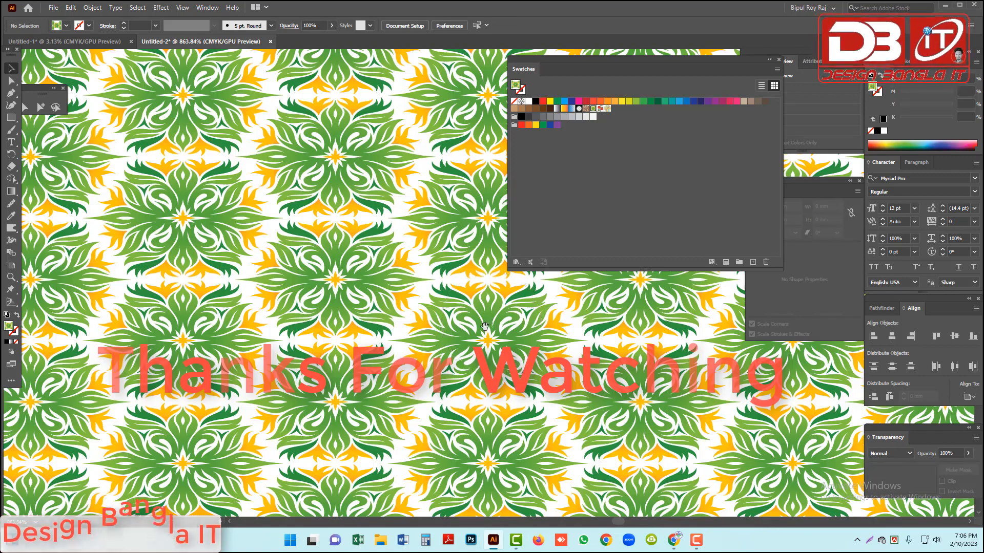